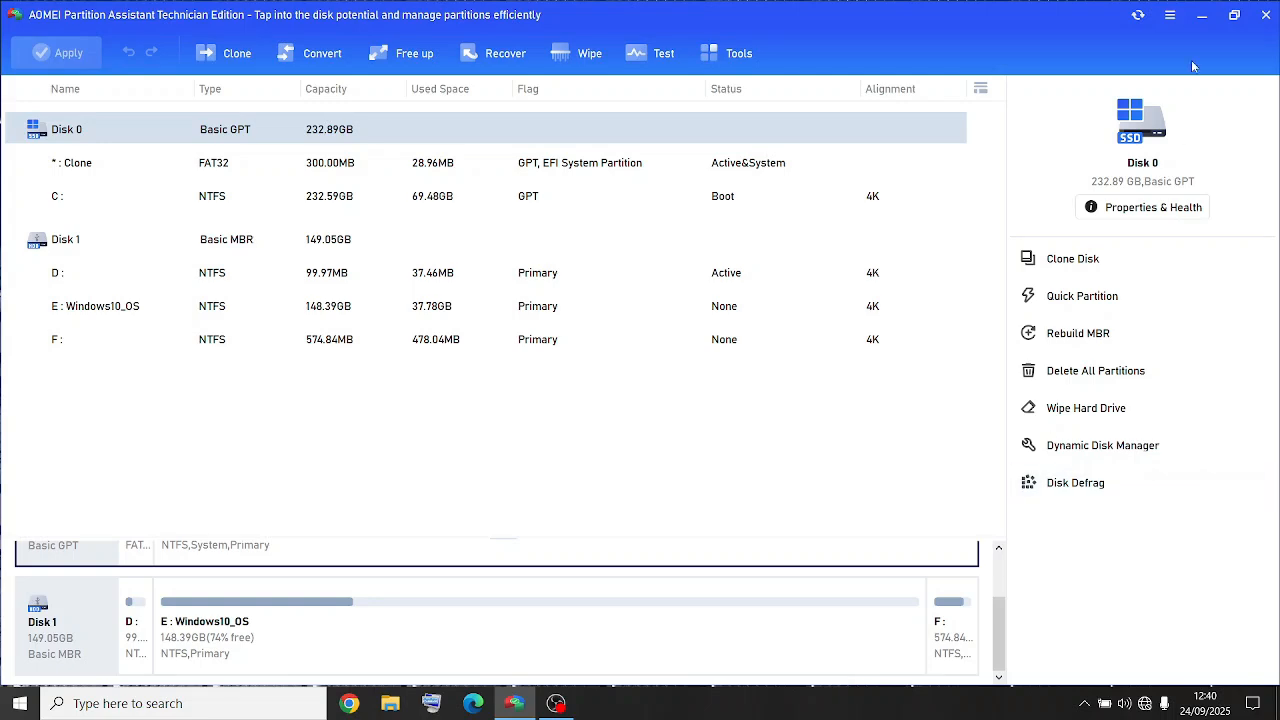
- Minimize AOMEI Partition Assistant and launch DiskGenius from the desktop
click(1198, 14)
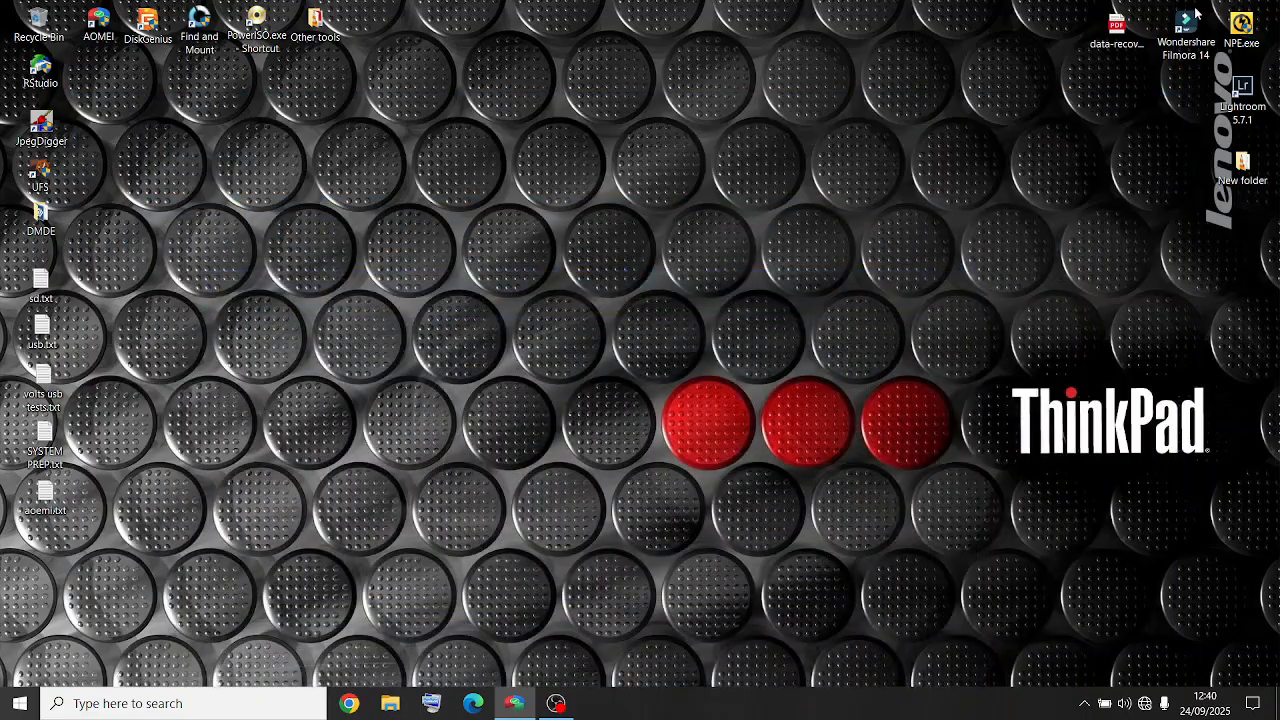
click(145, 20)
double_click(147, 20)
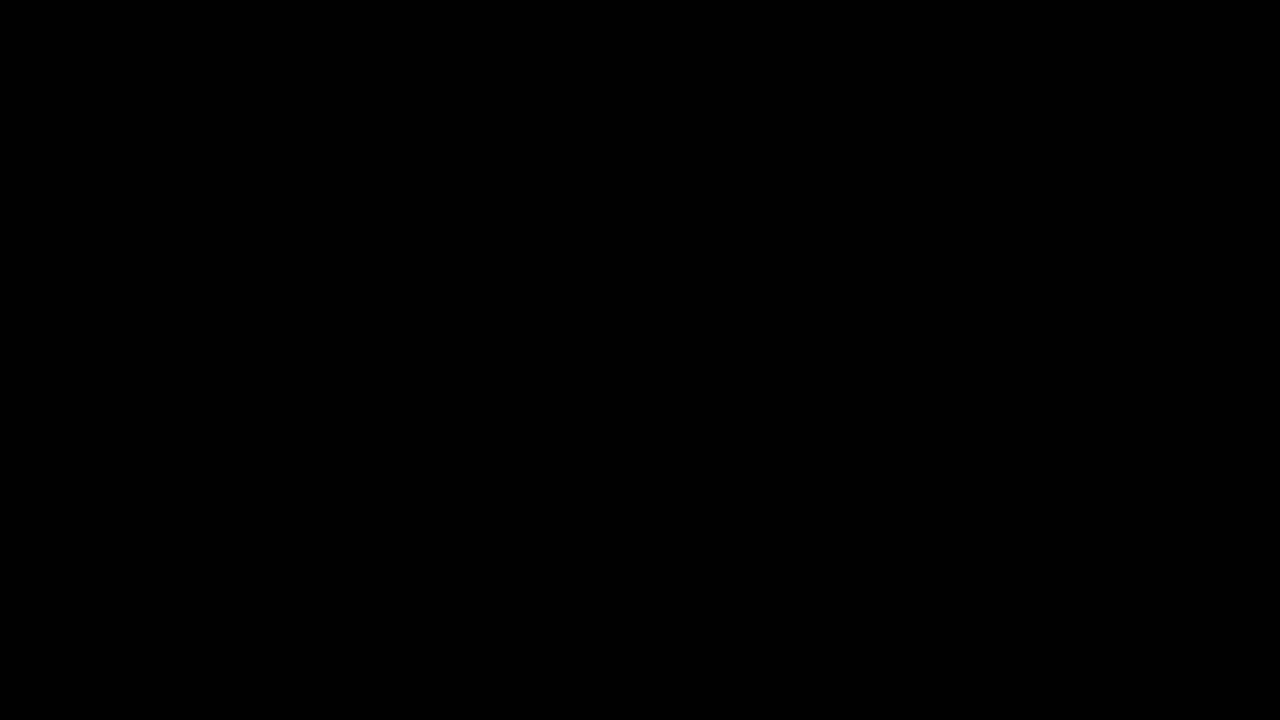
click(535, 351)
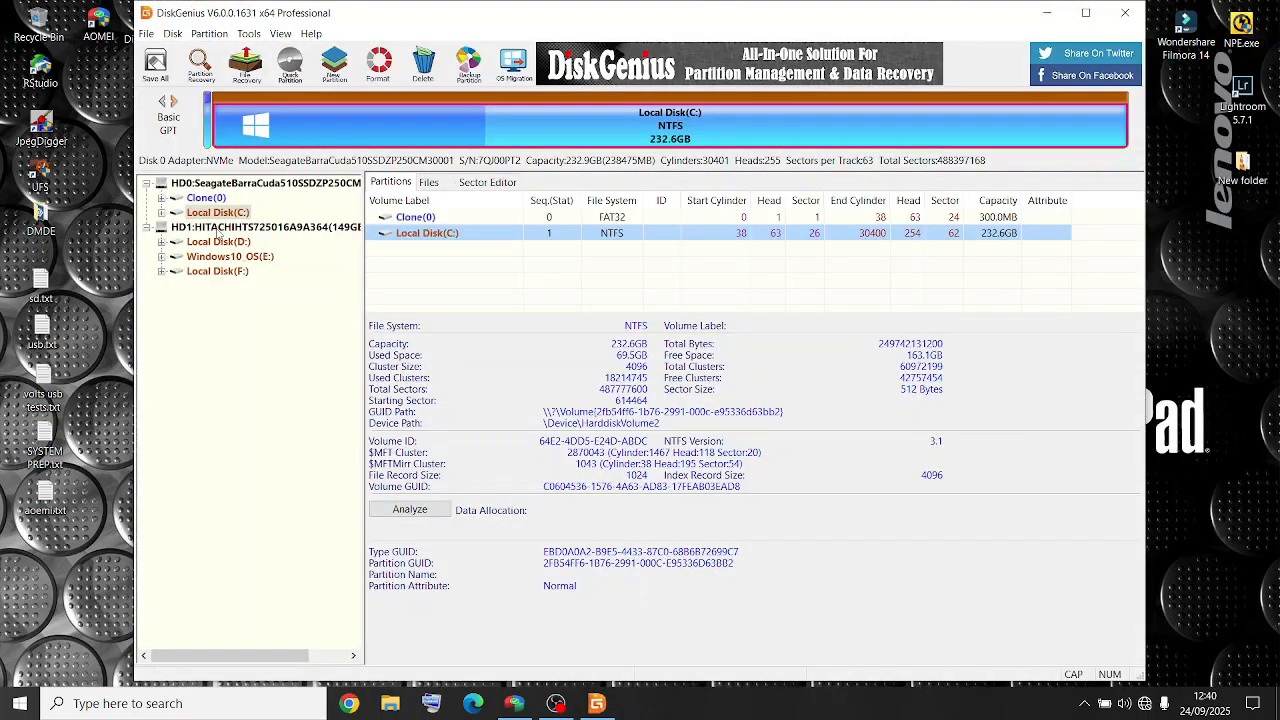
- Delete all partitions on the HITACHI HD1 disk, confirming the deletion
click(217, 229)
right_click(218, 229)
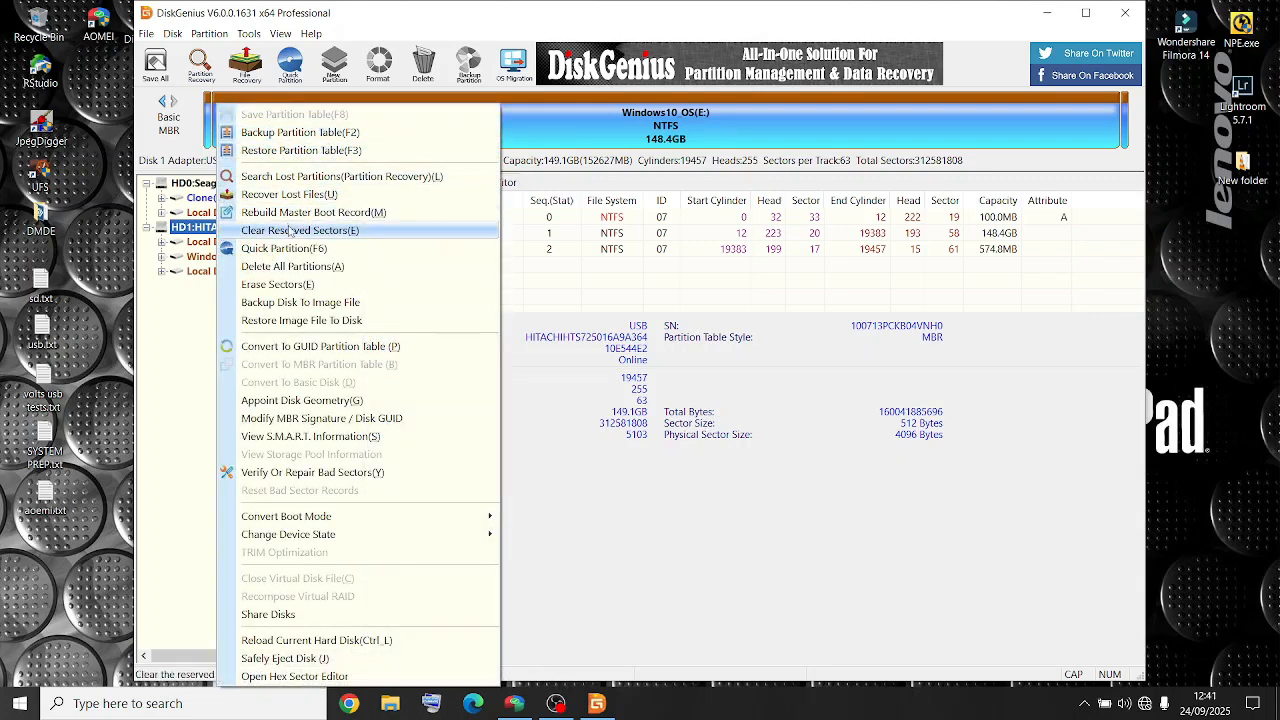
click(292, 266)
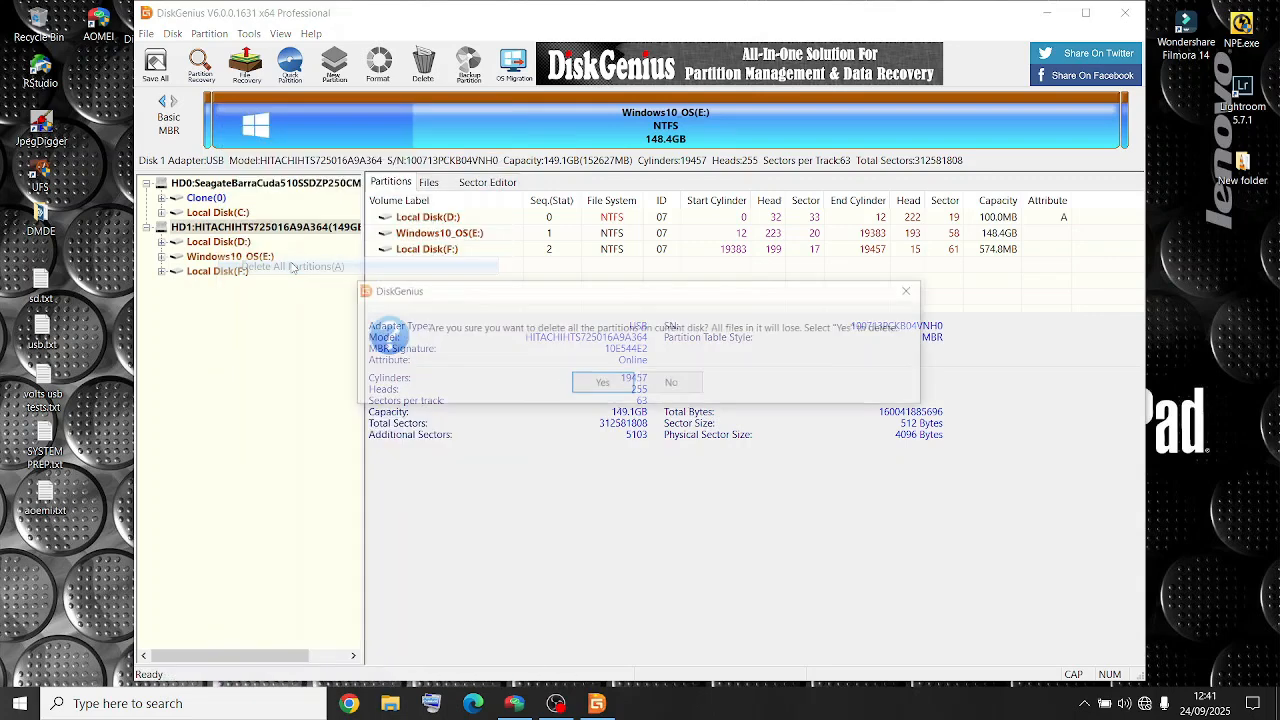
click(603, 388)
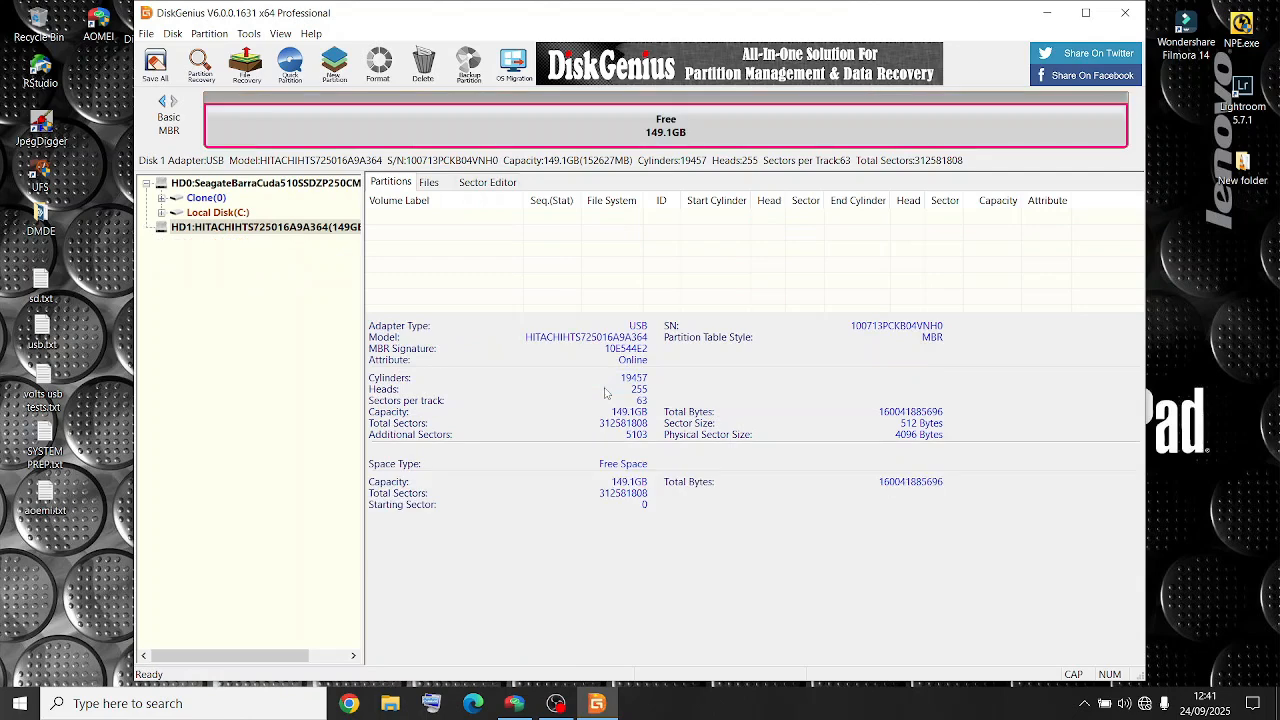
- Save the partition table changes to disk and close DiskGenius
click(155, 63)
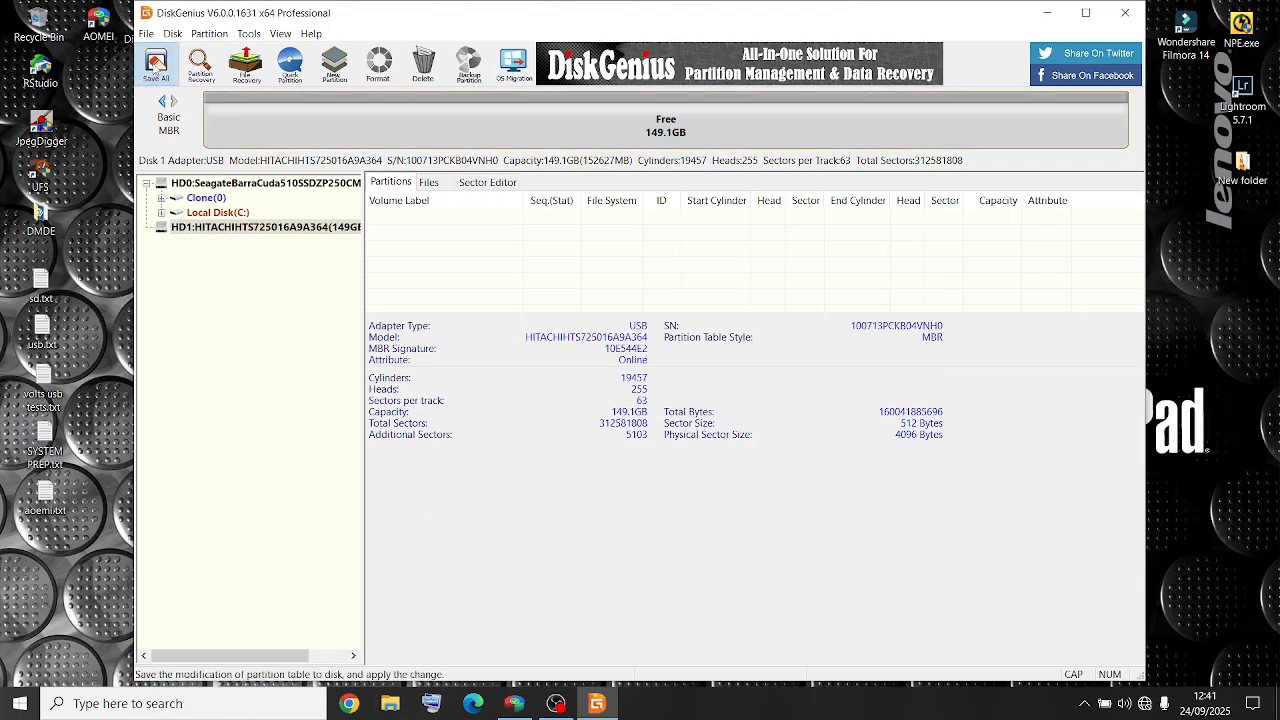
click(587, 389)
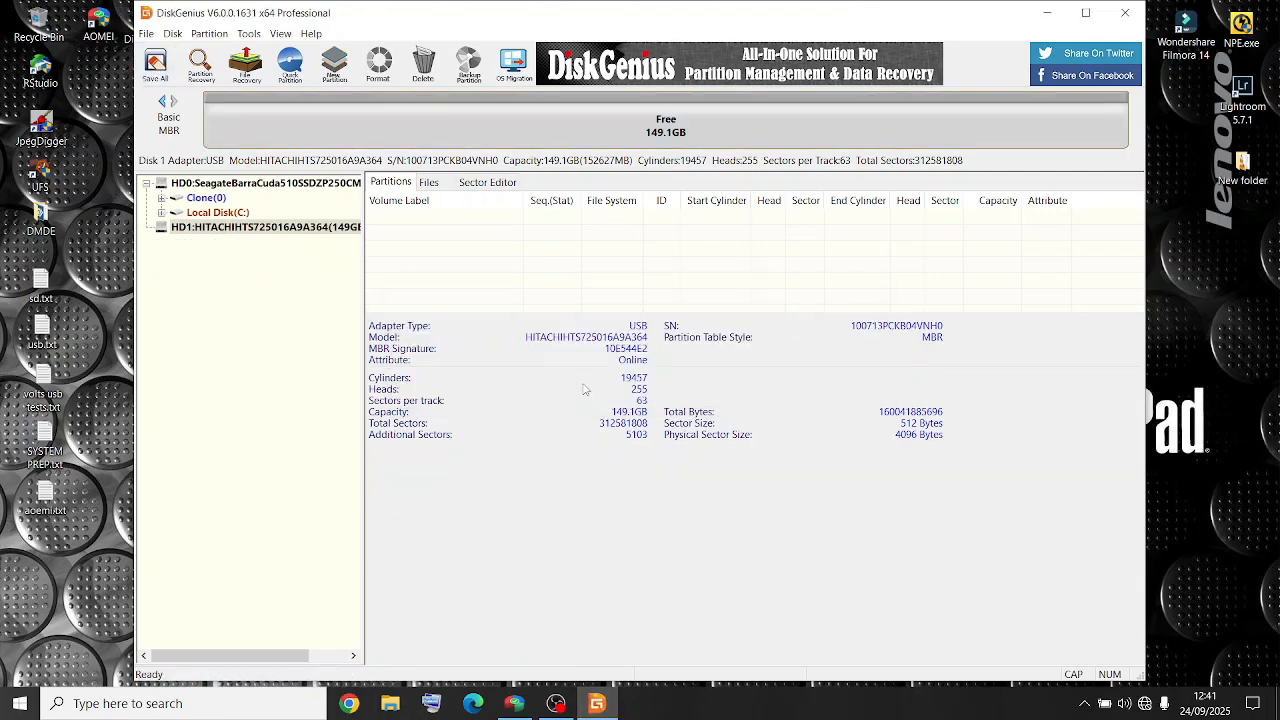
click(1123, 13)
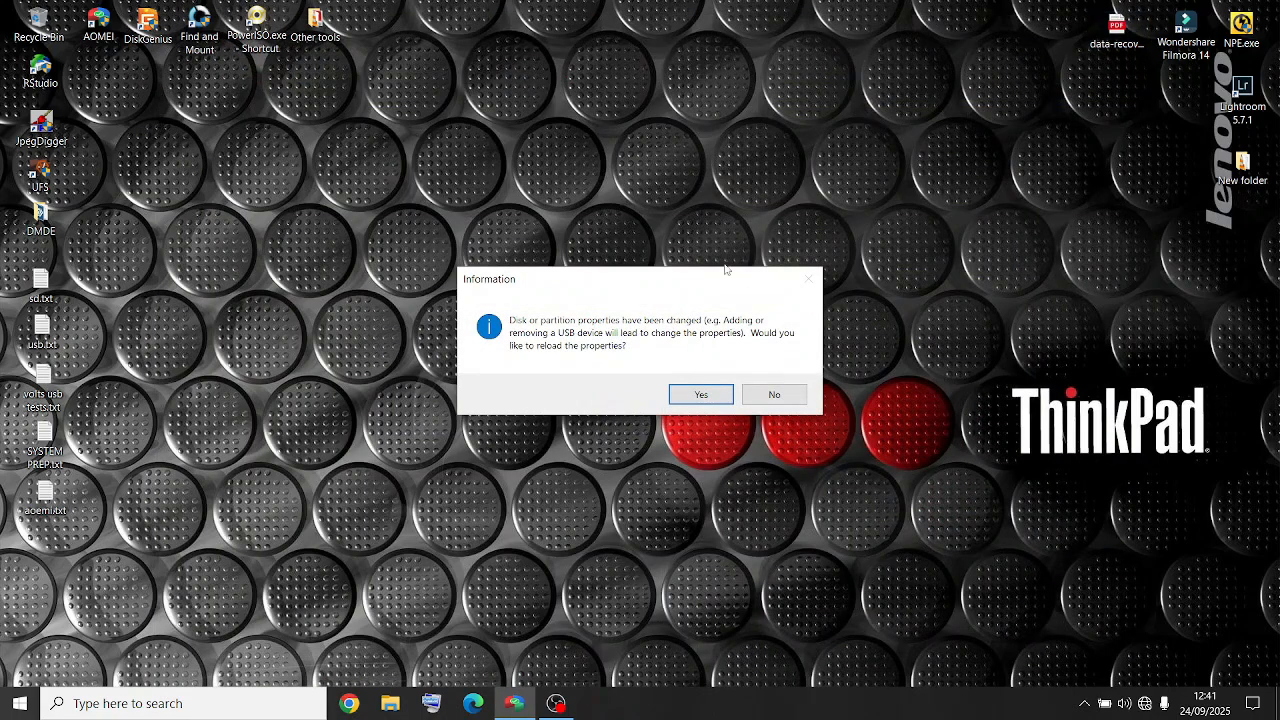
- Return to AOMEI Partition Assistant and reload the changed disk properties
click(512, 708)
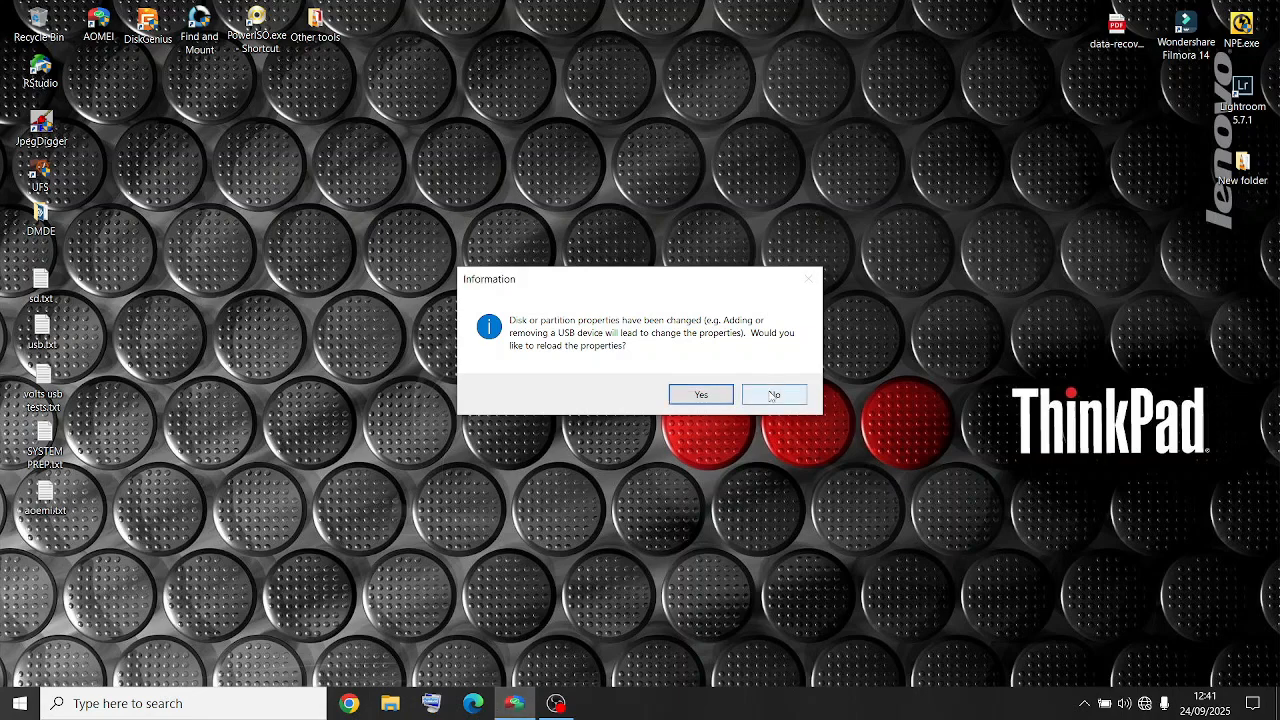
click(711, 398)
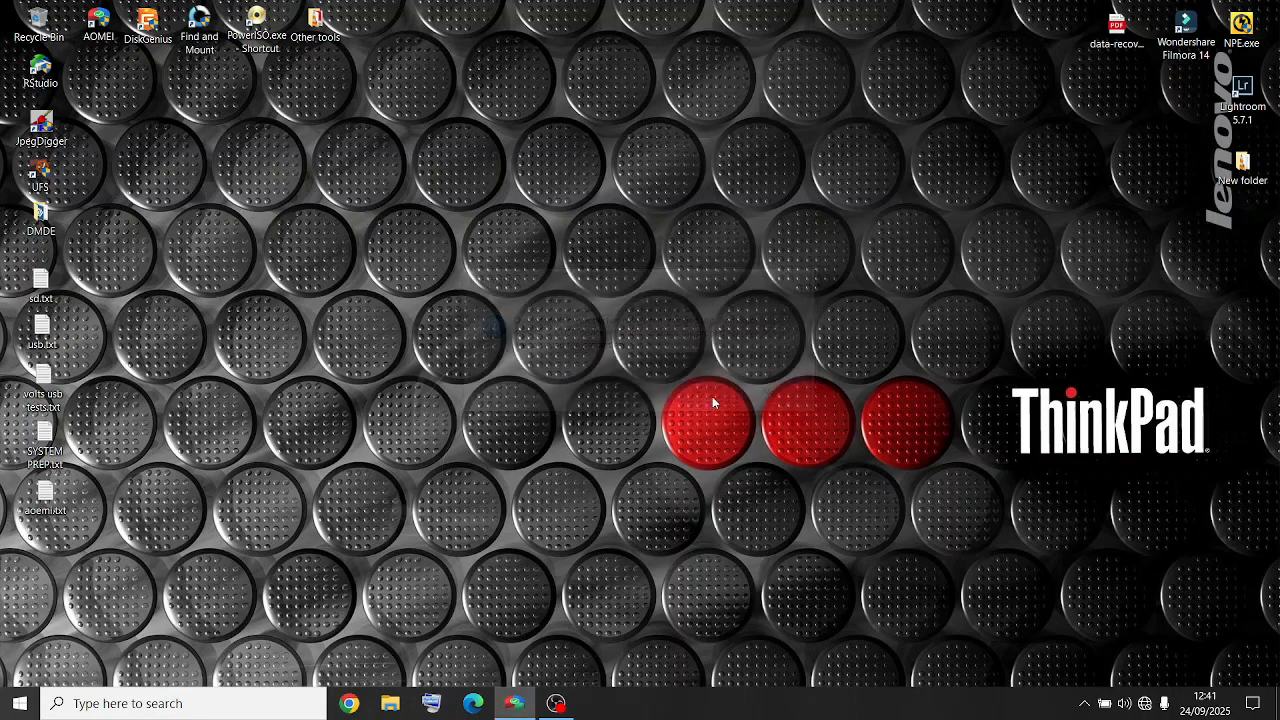
right_click(517, 705)
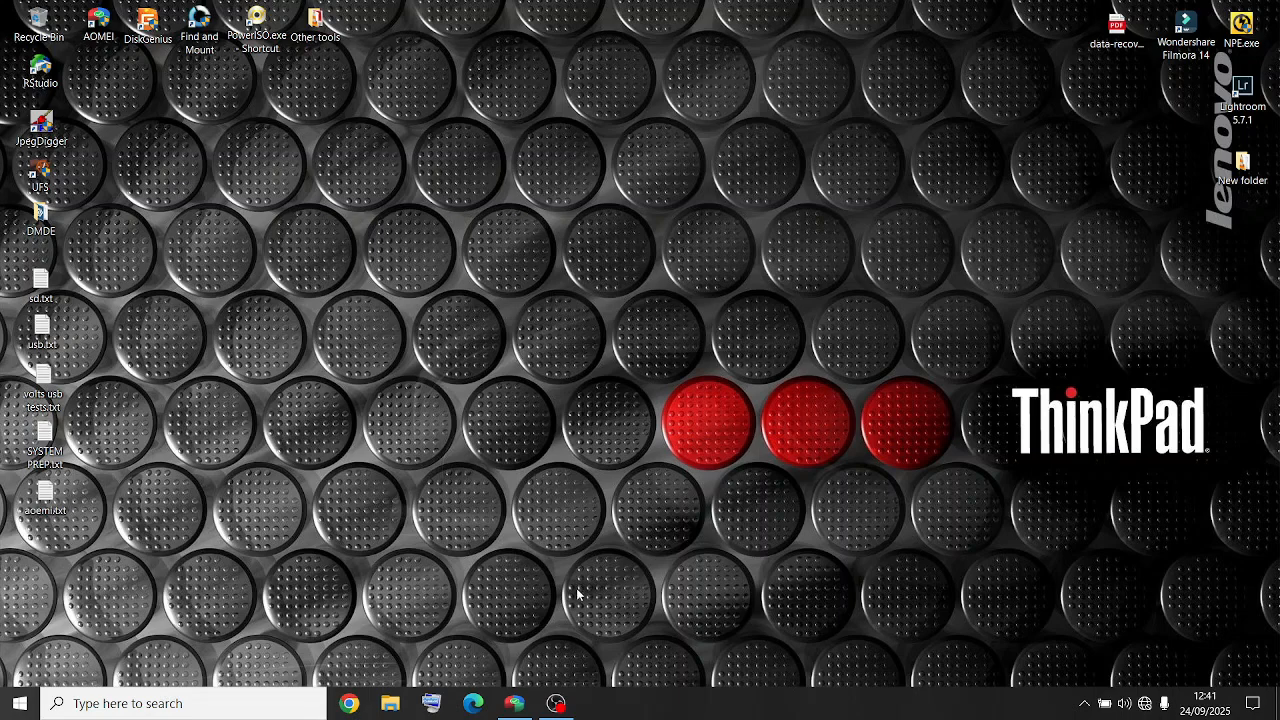
click(516, 703)
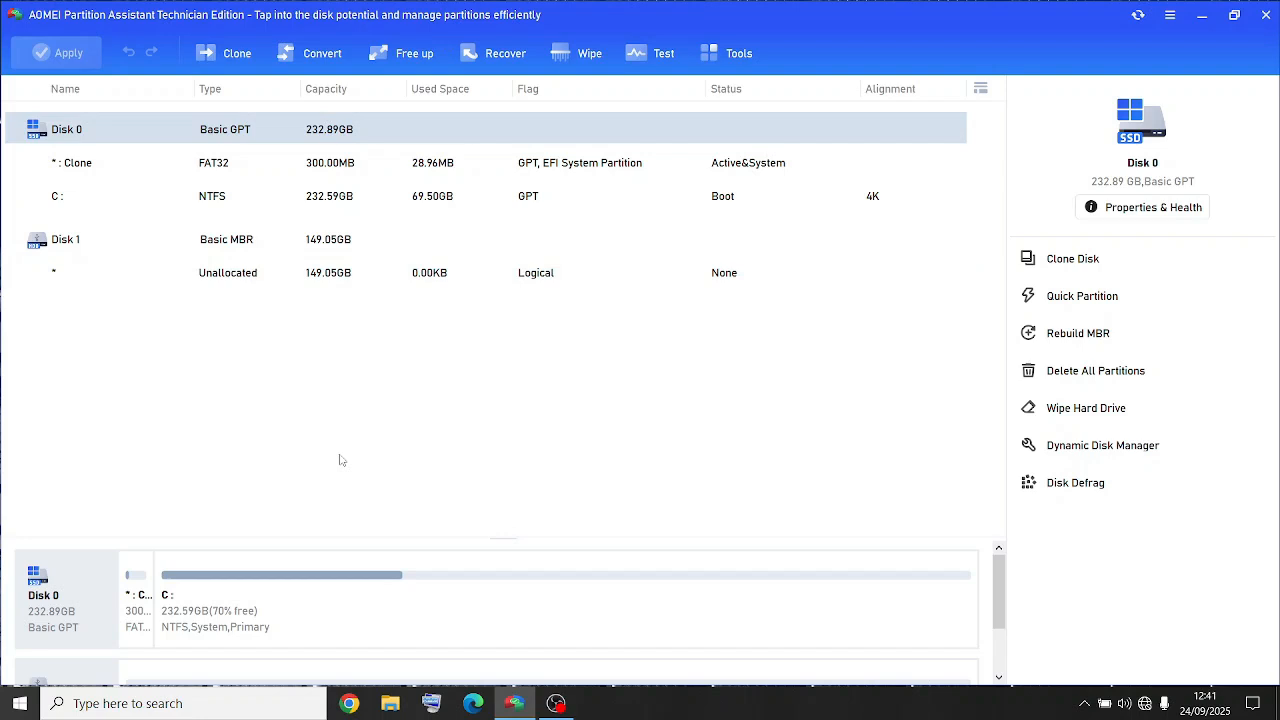
- Start Partition Recovery on Disk 1 (149.05GB HITACHI) using the Fast Search method
scroll(985, 603, down, 2)
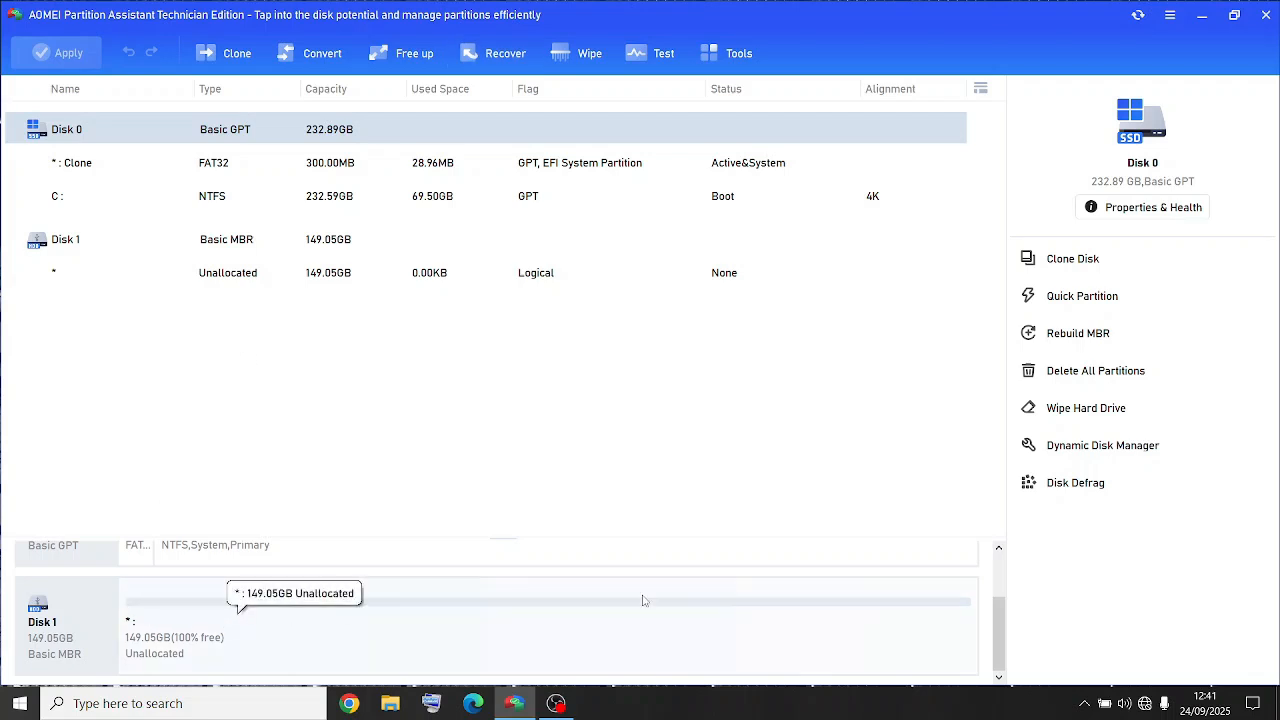
click(503, 53)
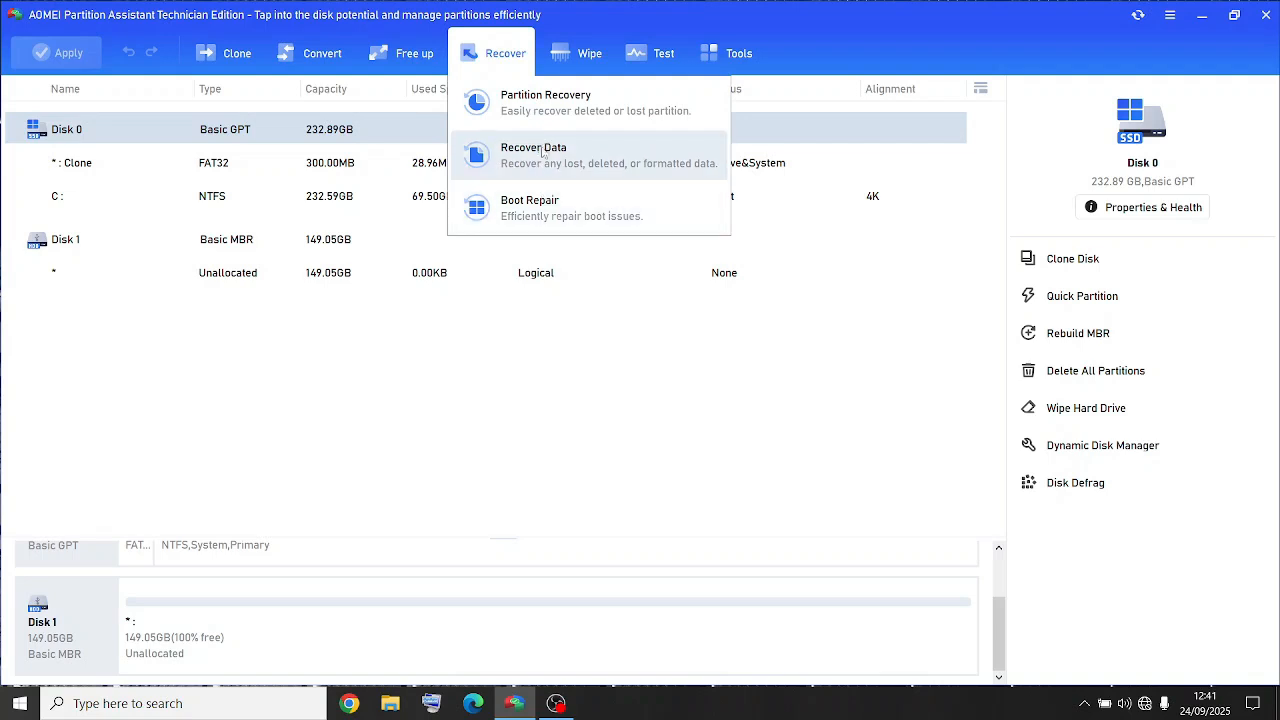
click(545, 115)
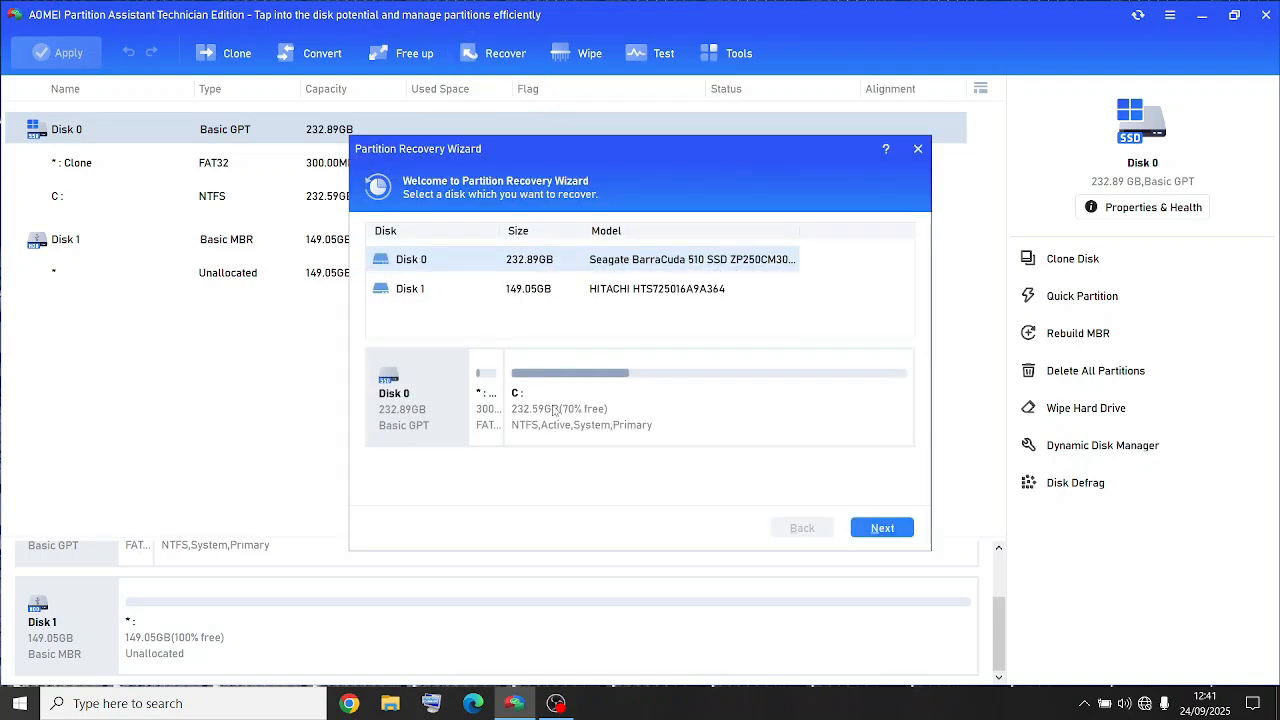
click(561, 300)
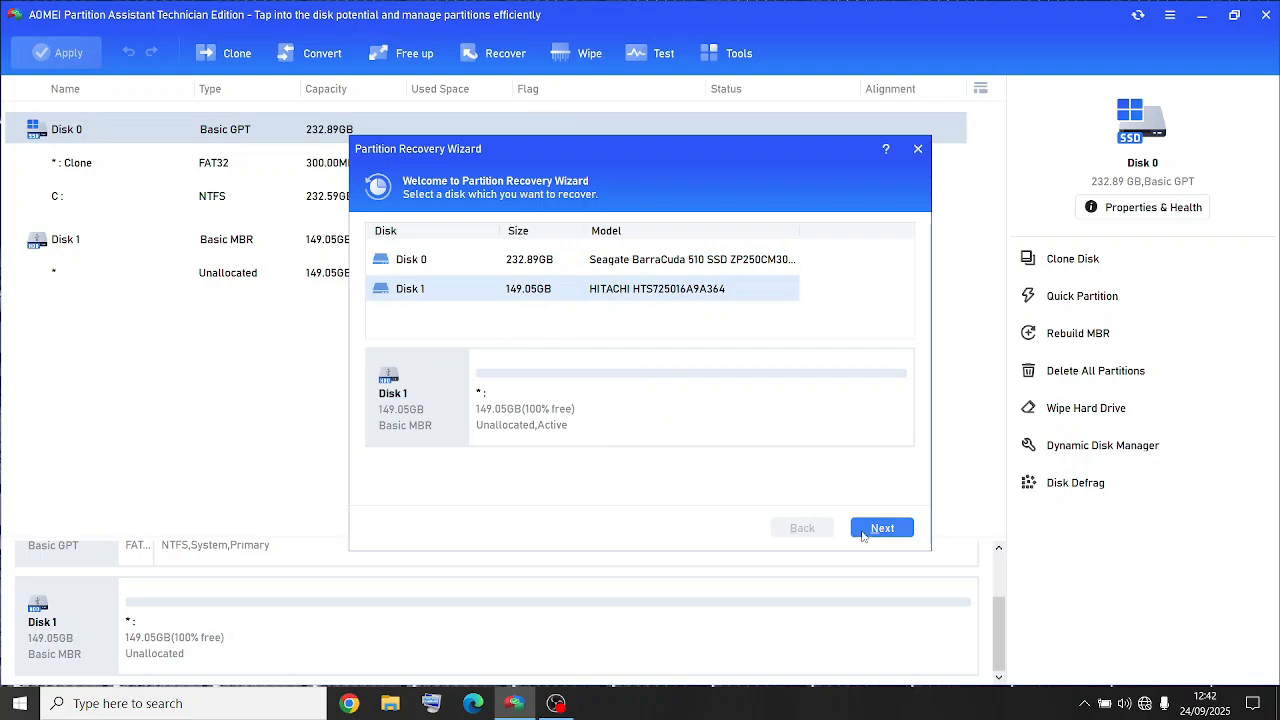
click(863, 532)
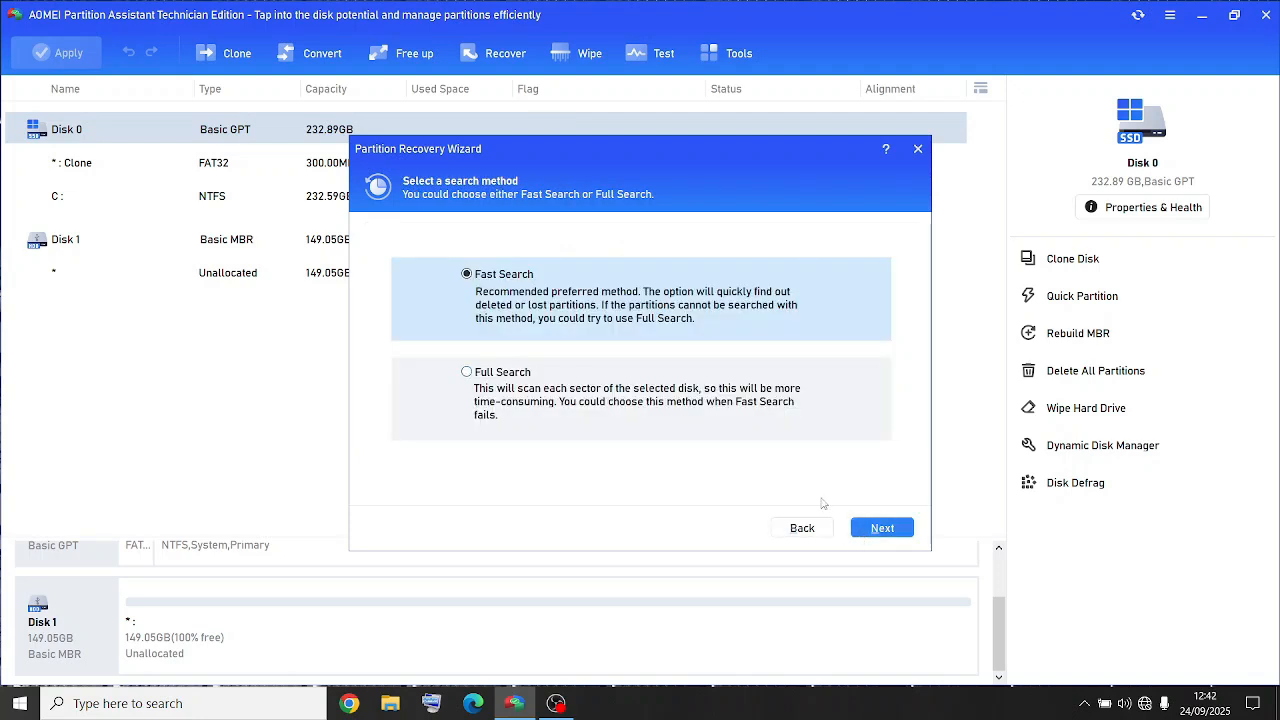
click(864, 528)
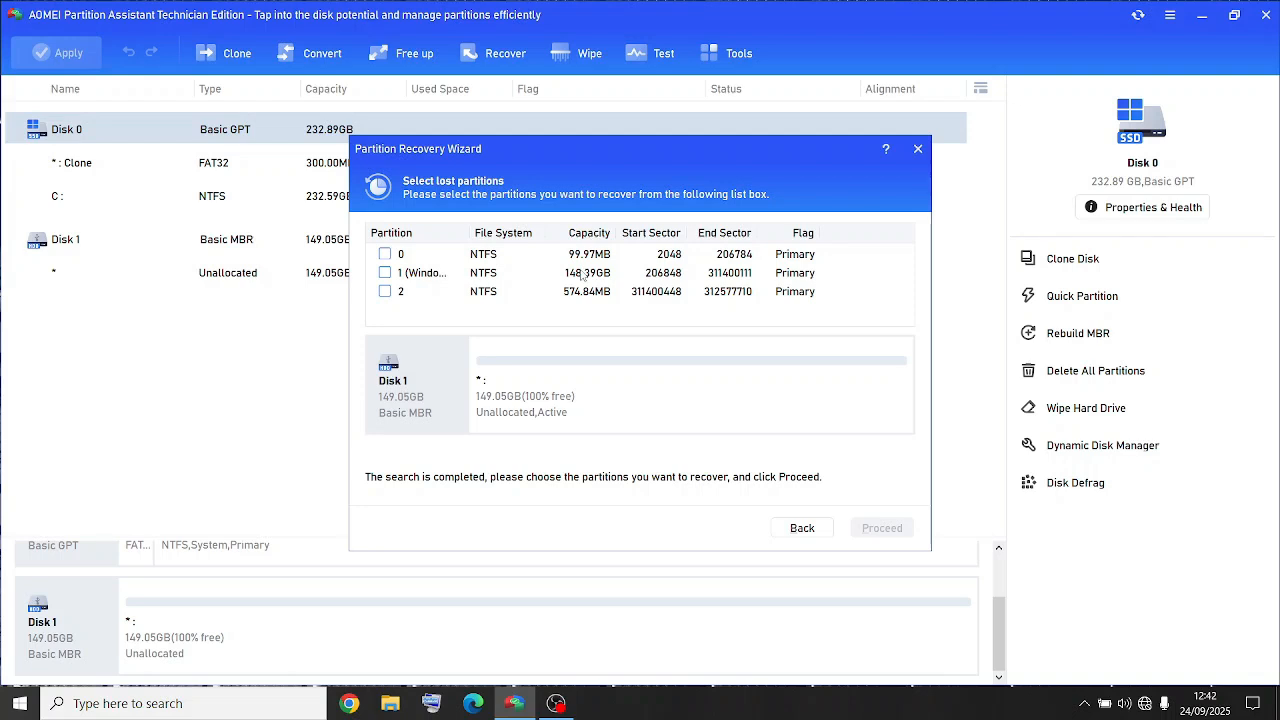
- Tick lost partitions 0, 1 and 2 and proceed with recovering them
click(386, 256)
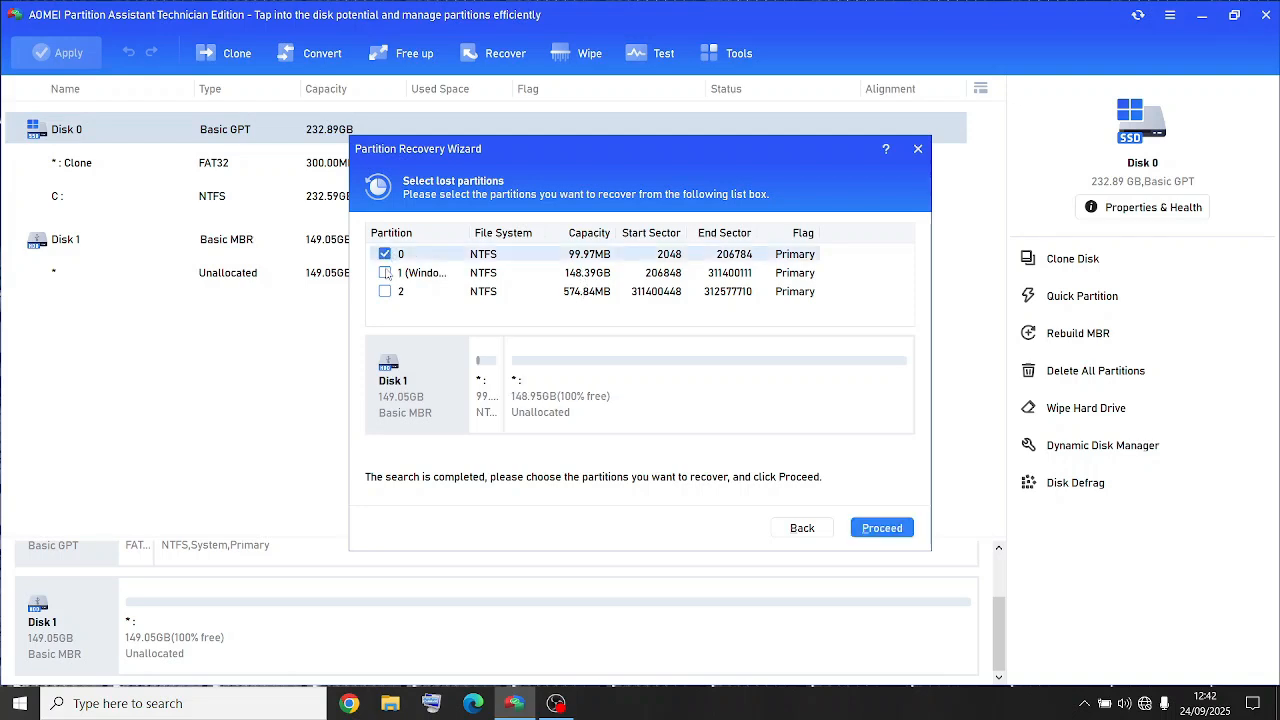
click(386, 274)
click(386, 292)
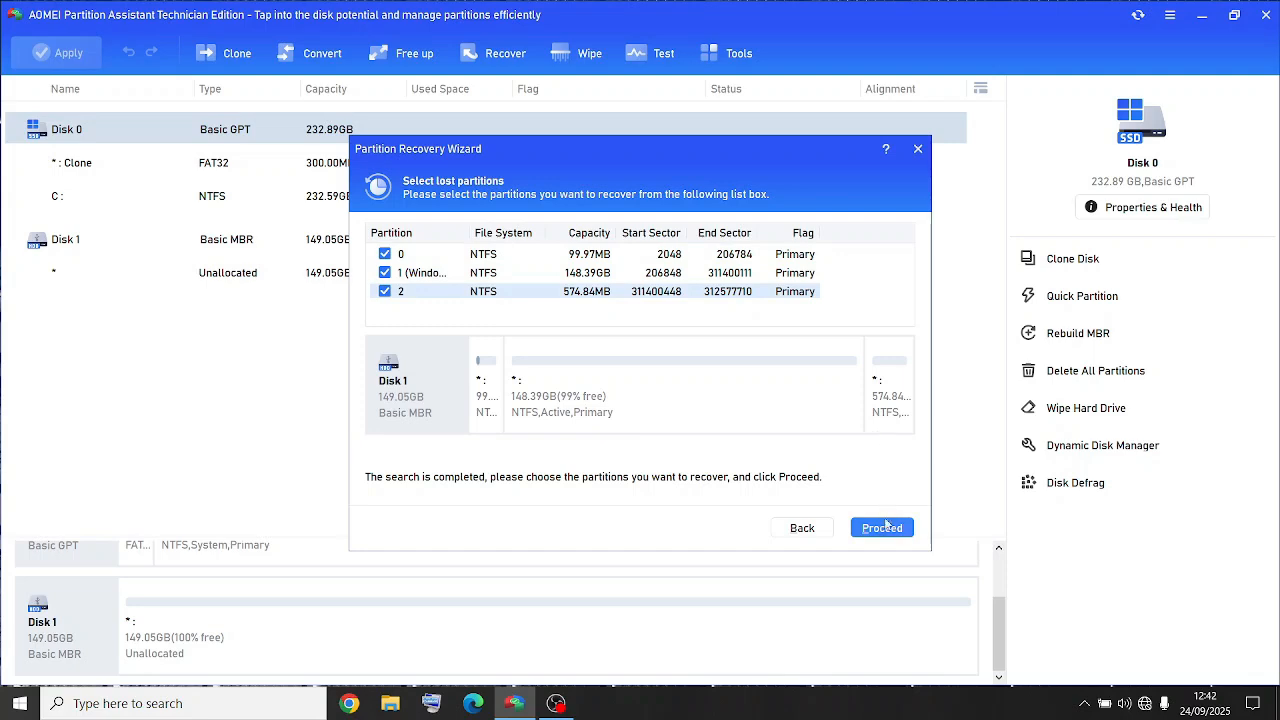
click(883, 528)
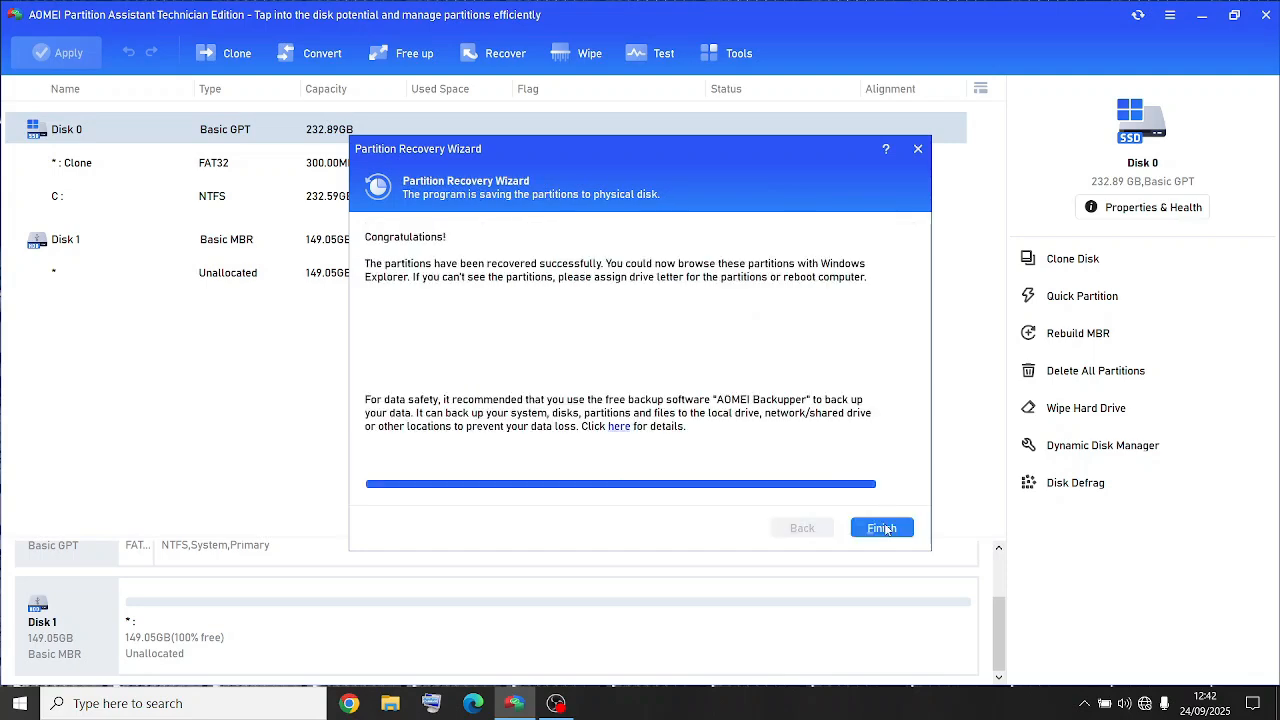
- Finish the recovery wizard, closing the Local Disk (D:) Explorer window along the way
click(883, 528)
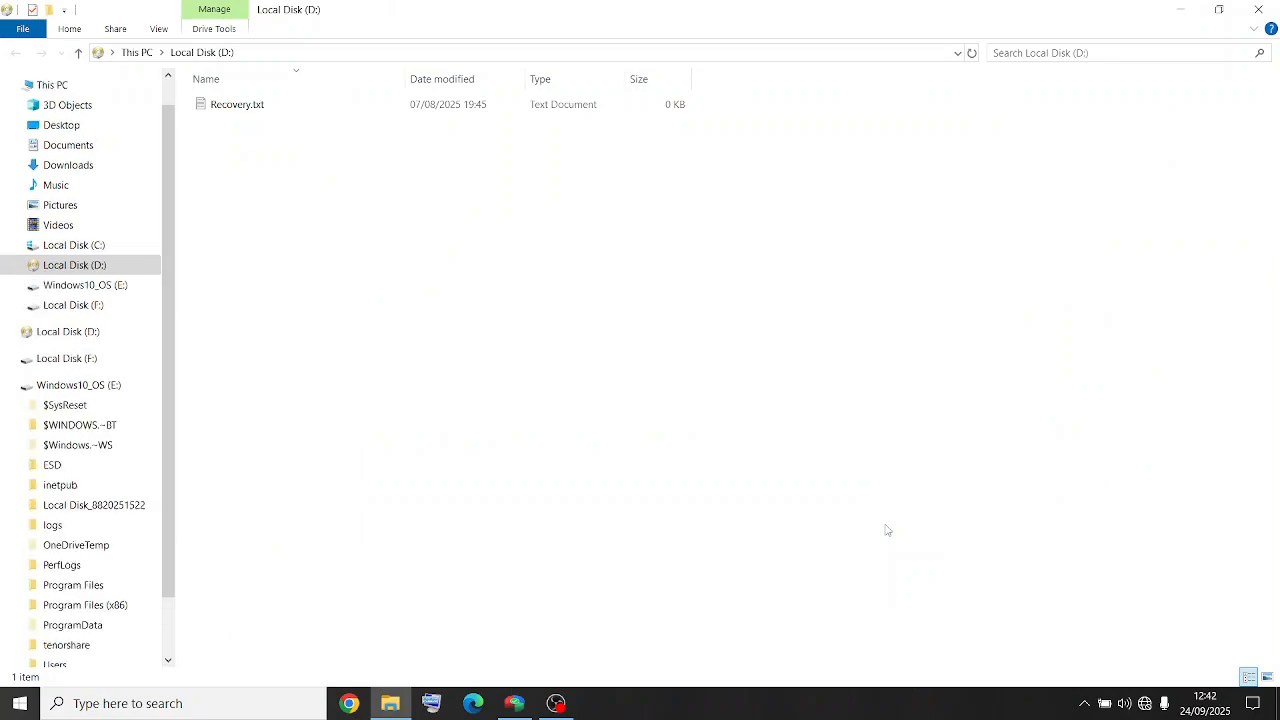
click(1260, 9)
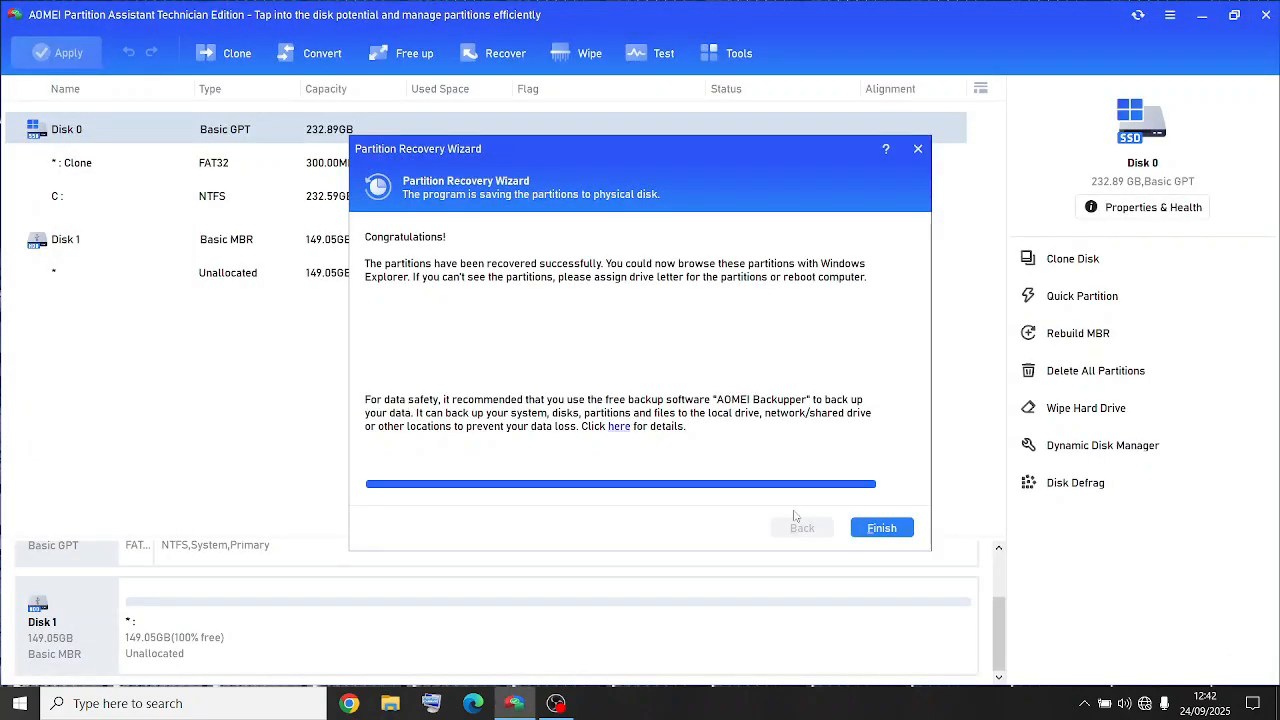
click(868, 529)
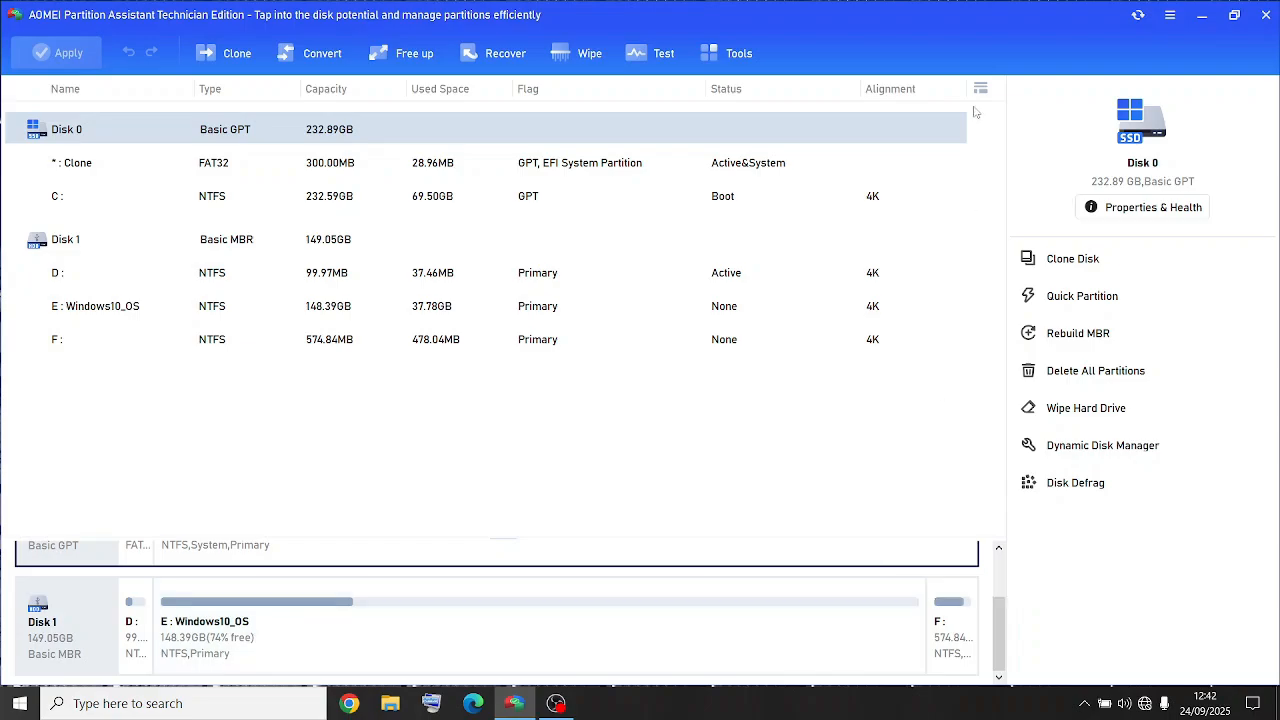
- Minimize AOMEI, reopen DiskGenius and inspect the recovered partitions on the HITACHI HD1 disk
click(1200, 18)
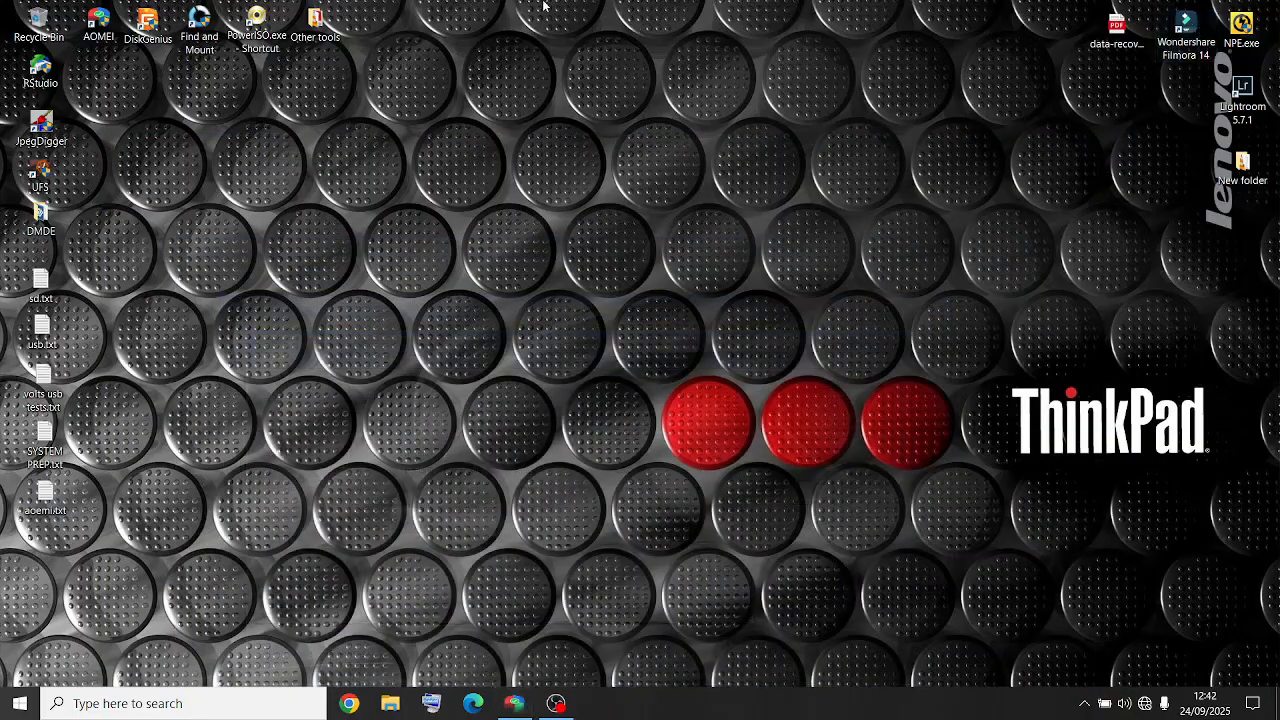
double_click(156, 38)
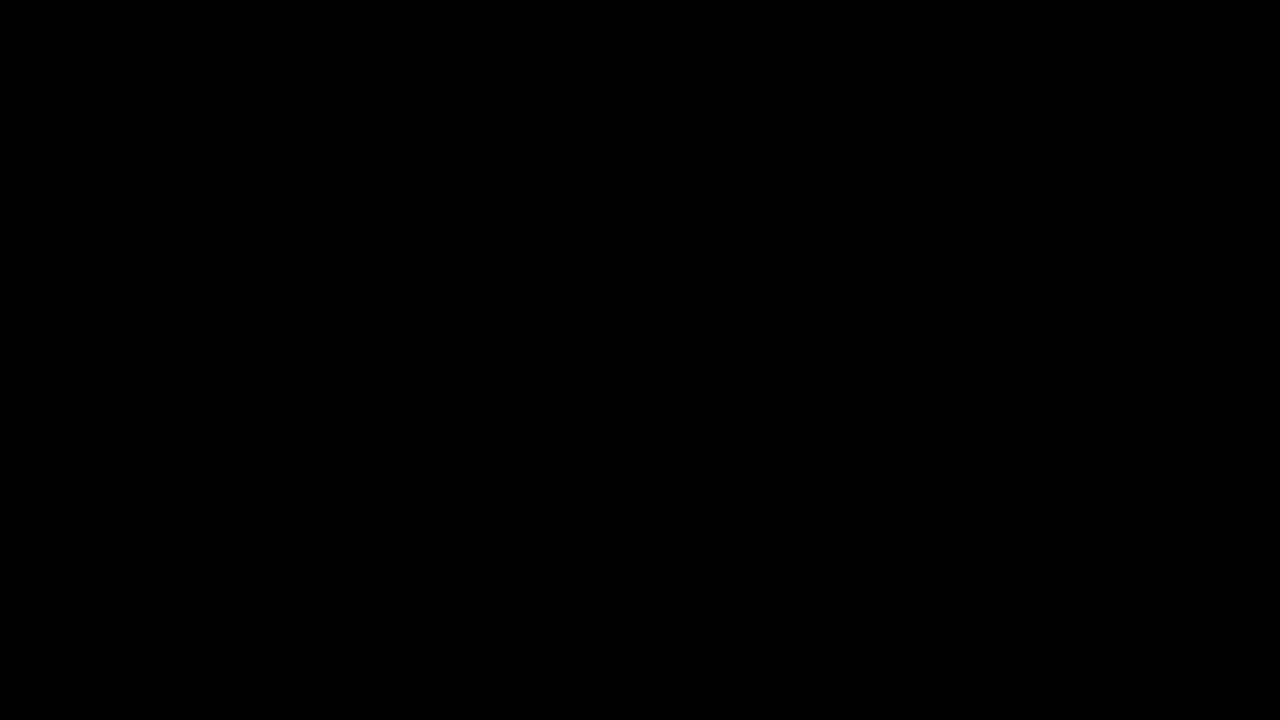
click(535, 470)
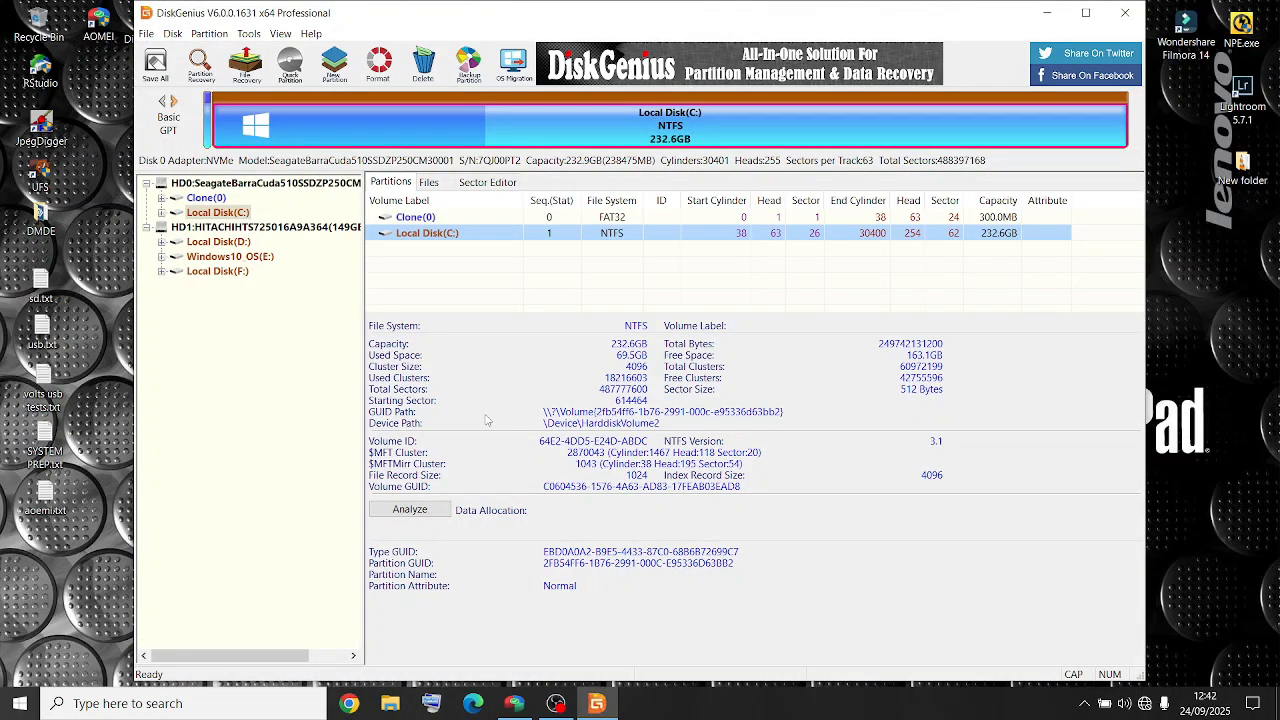
click(268, 228)
right_click(268, 230)
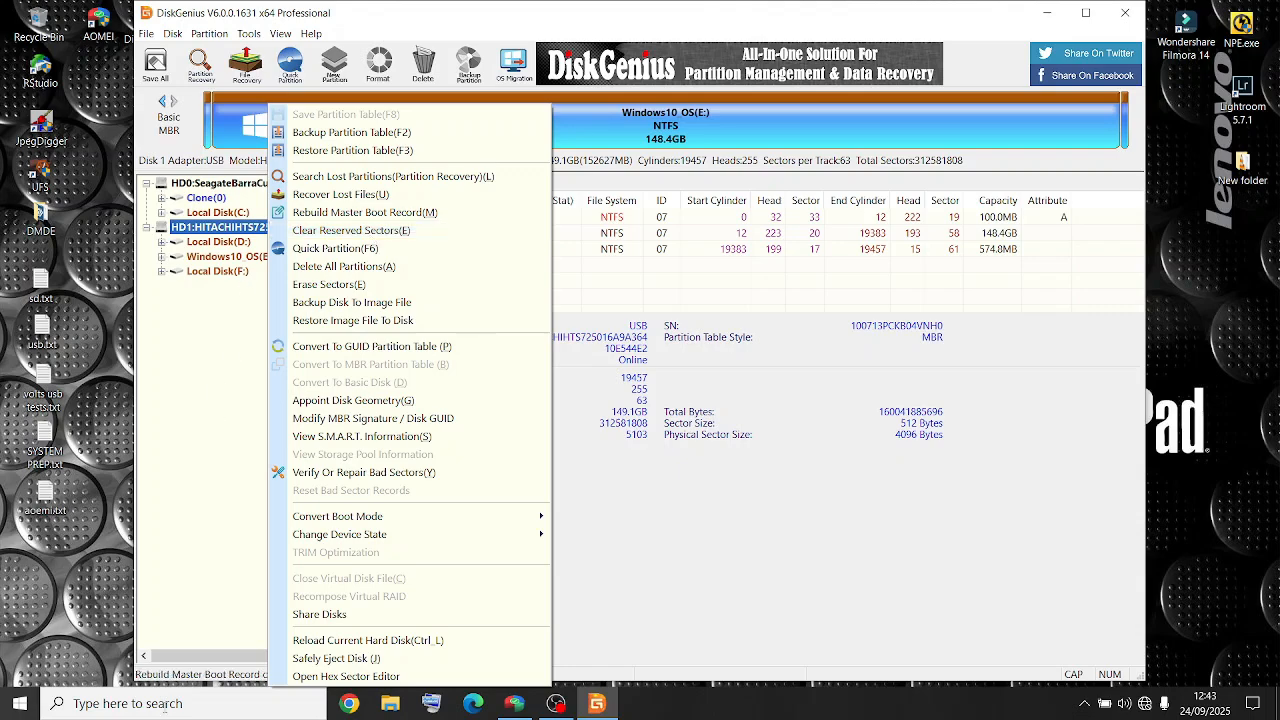
- Open File Explorer and browse the contents of the Windows10_OS (E:) drive
click(391, 705)
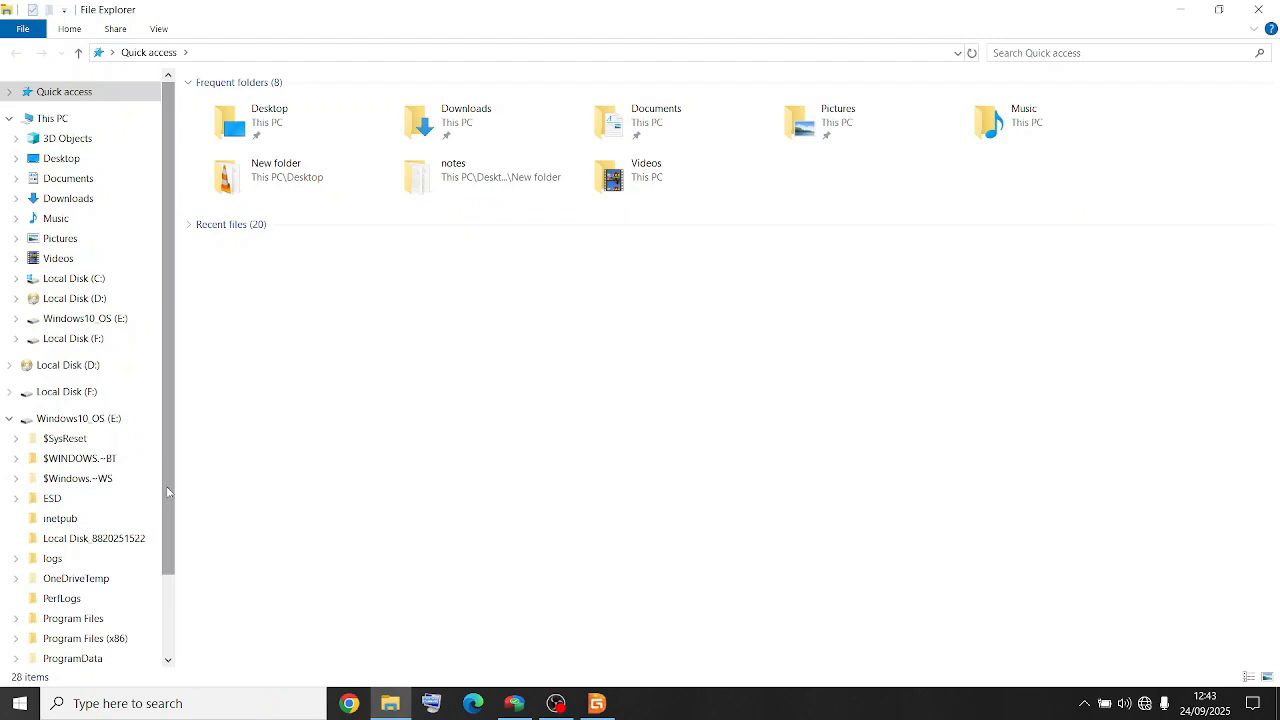
drag(168, 492, 172, 598)
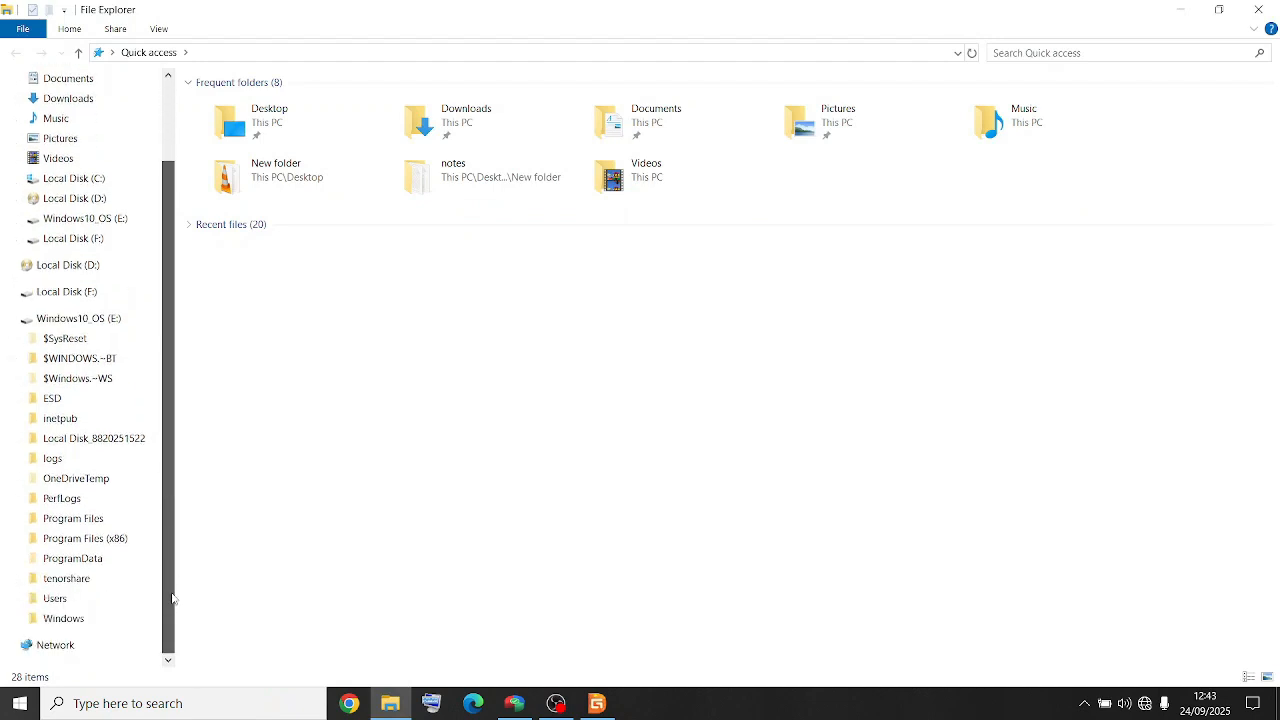
click(78, 318)
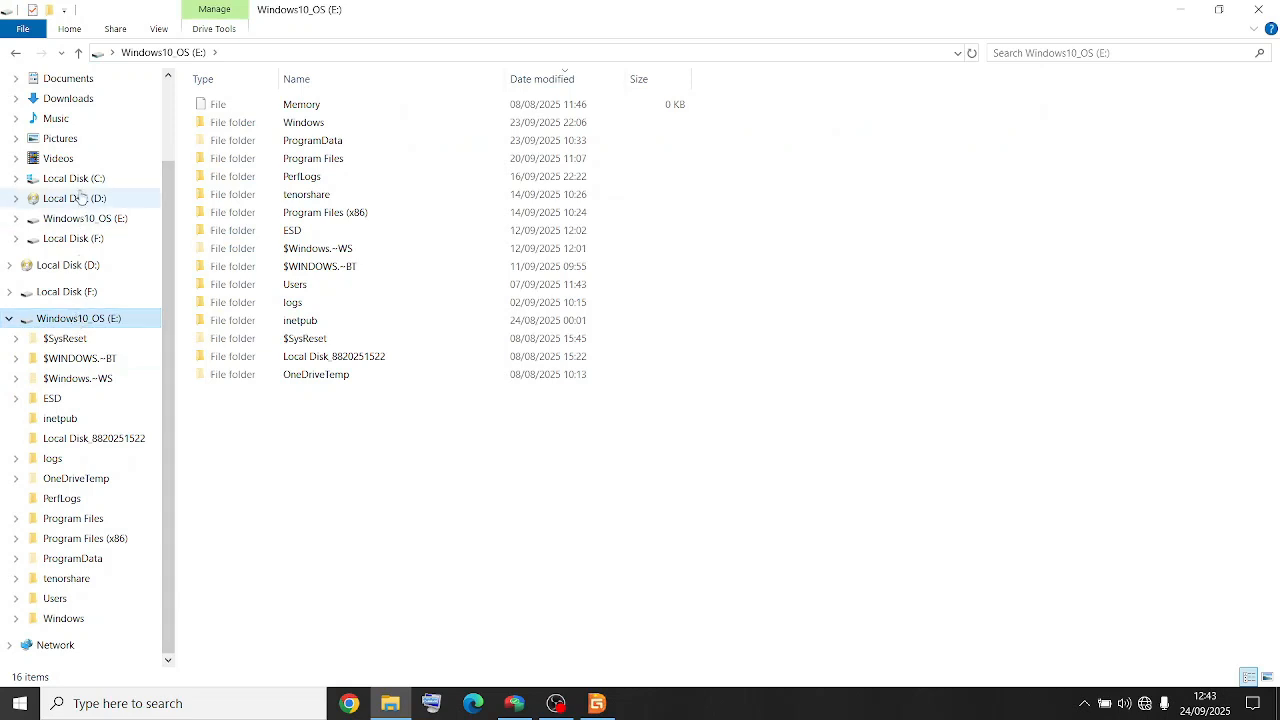
right_click(86, 311)
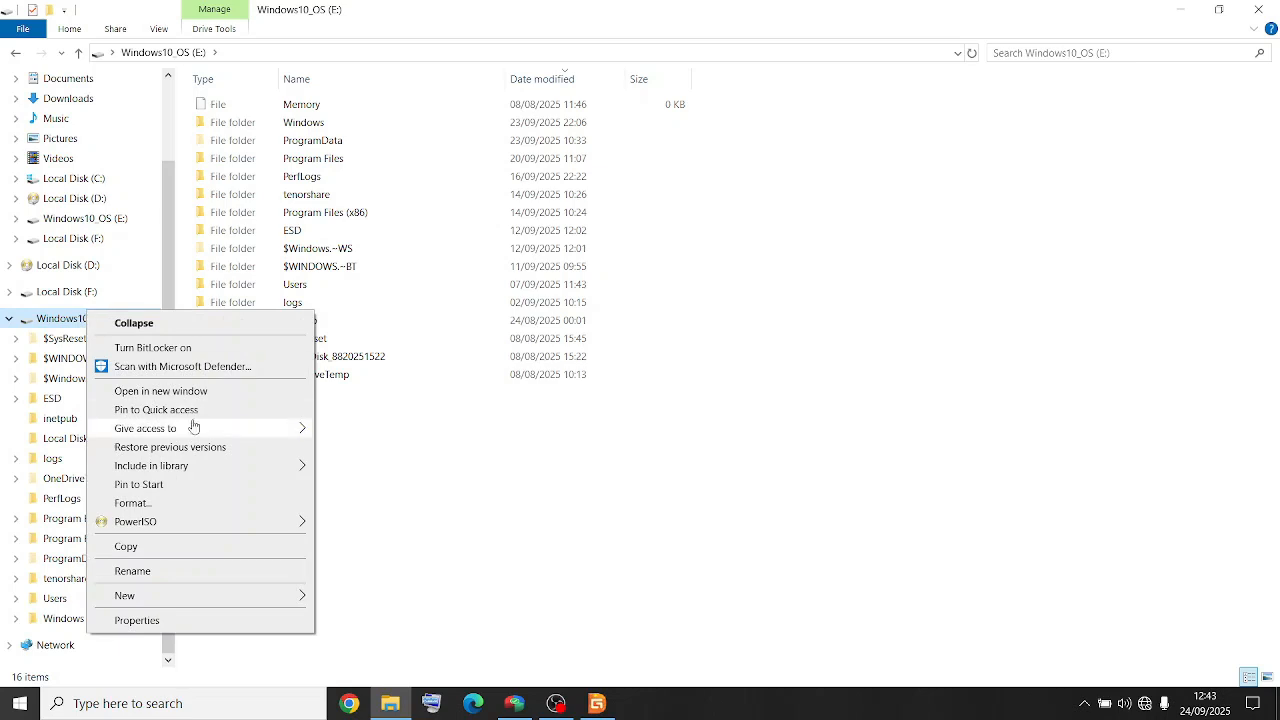
mouse_move(192, 522)
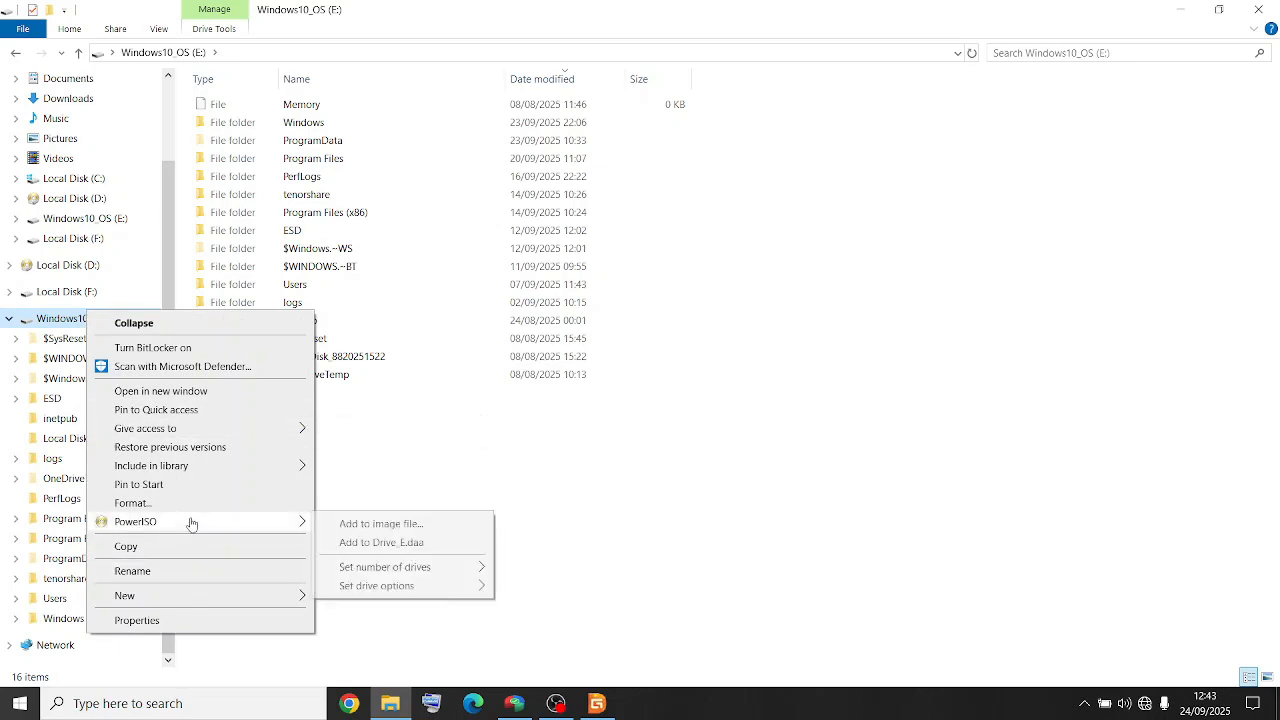
click(596, 485)
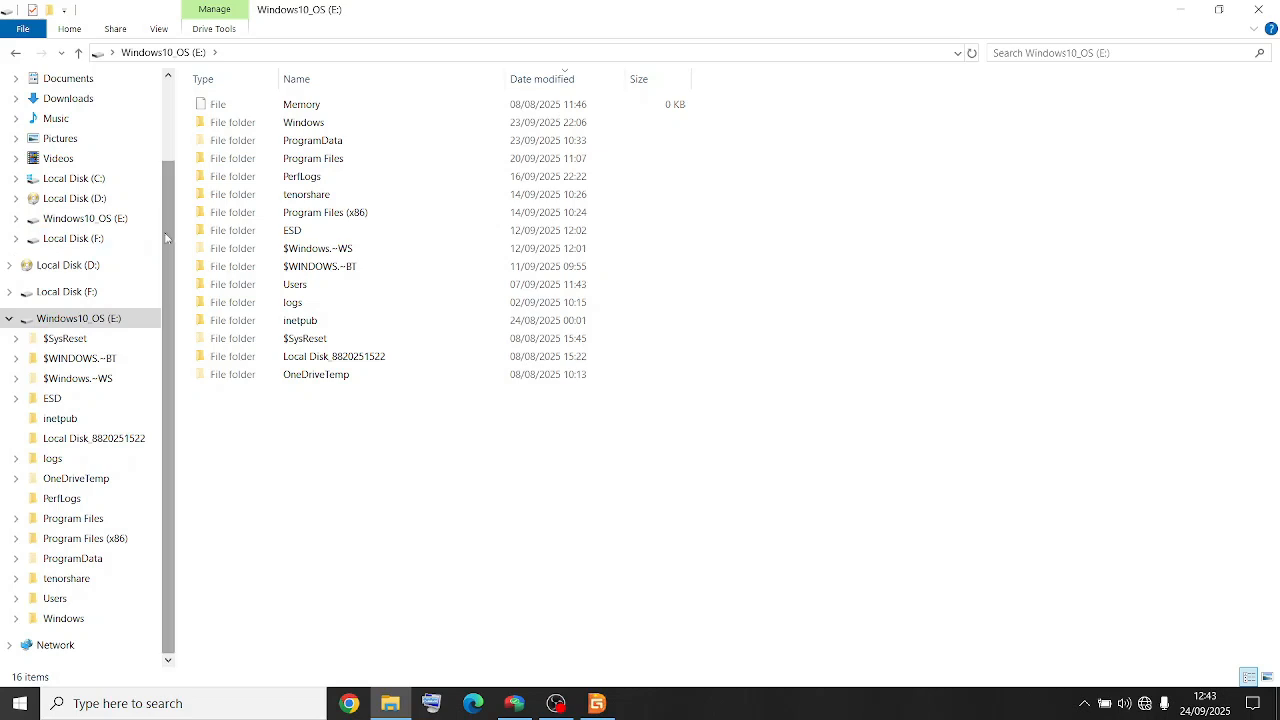
- Review the drives under This PC in File Explorer, then close the Explorer window
scroll(164, 232, up, 2)
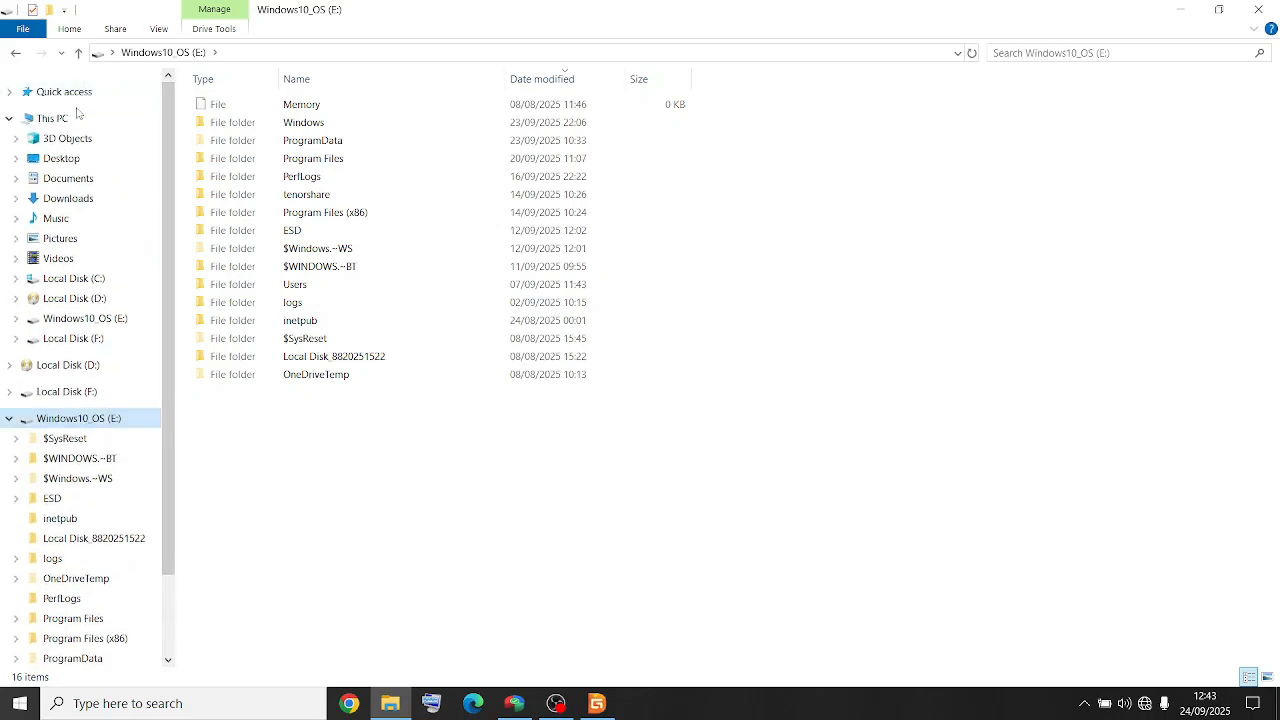
click(73, 119)
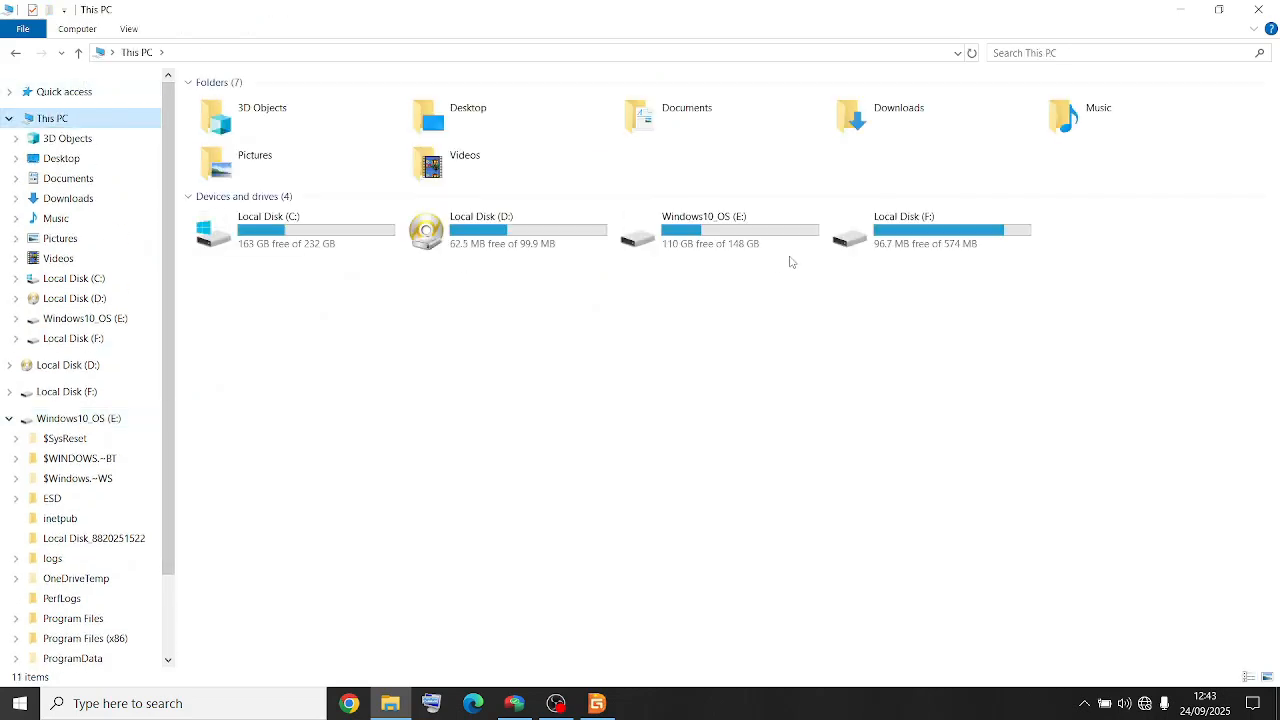
click(1259, 9)
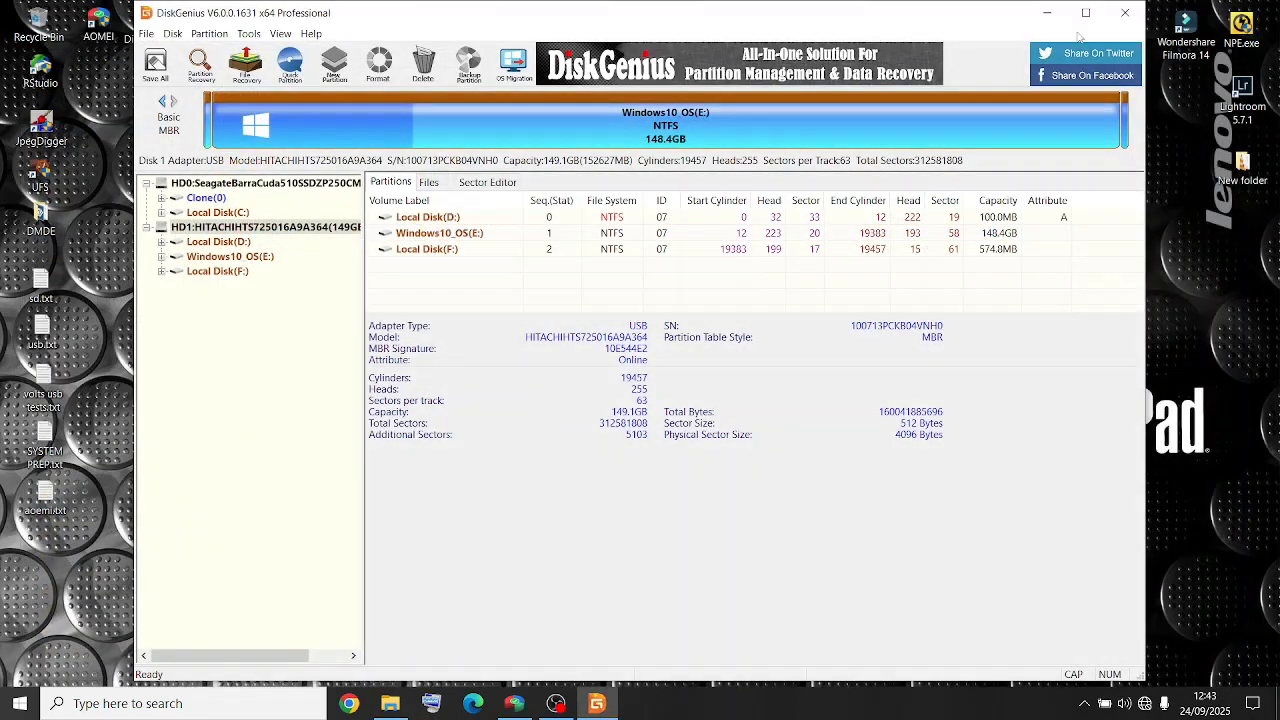
- Delete all partitions on the HITACHI HD1 disk again in DiskGenius and confirm the deletion
right_click(199, 227)
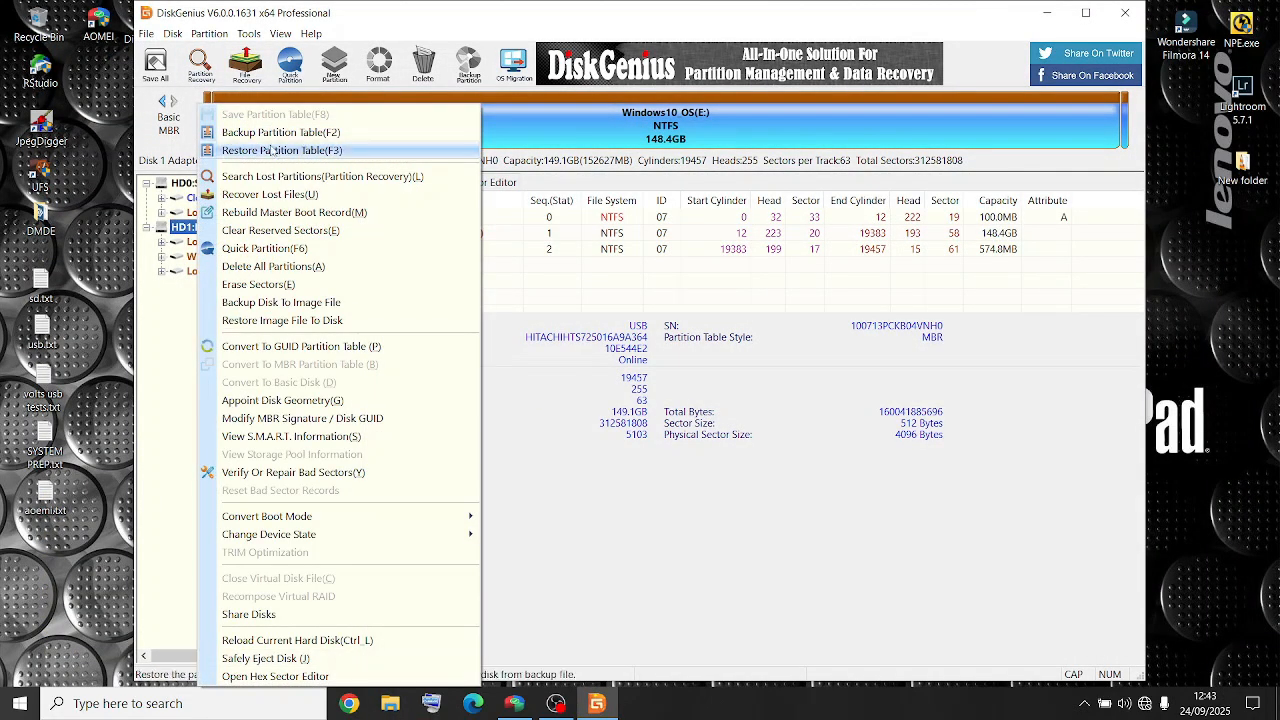
click(272, 266)
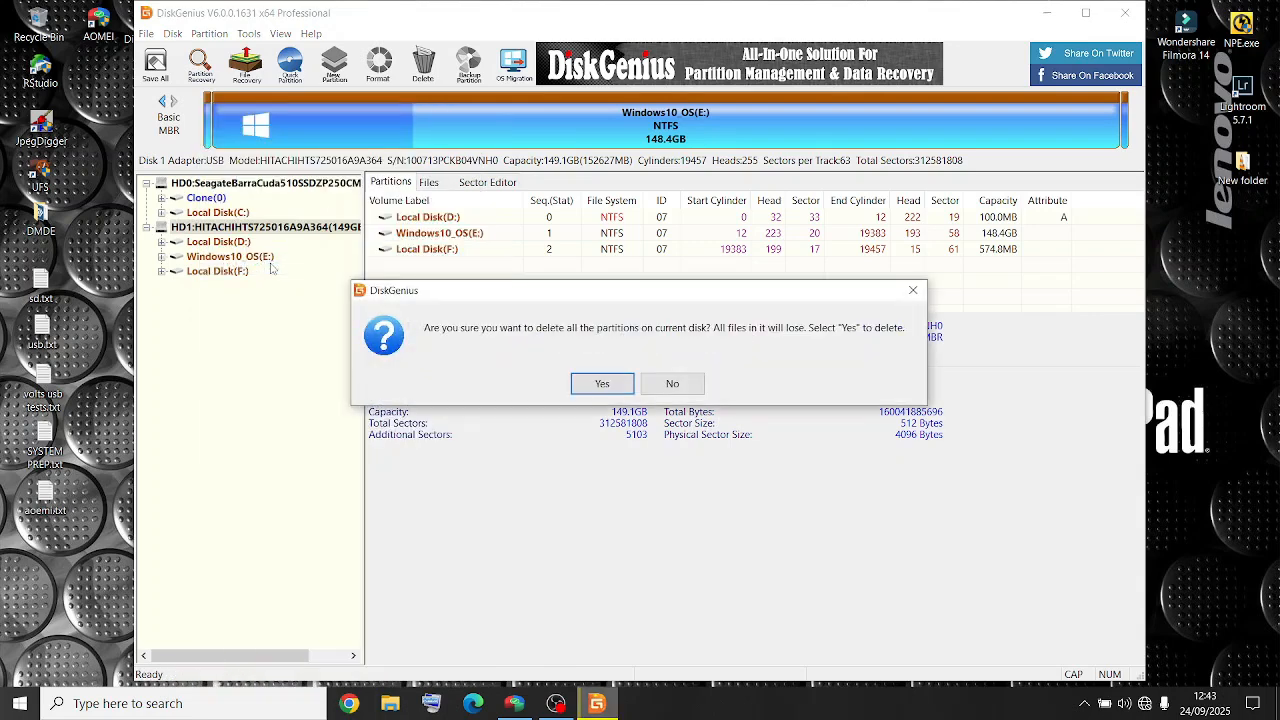
click(580, 386)
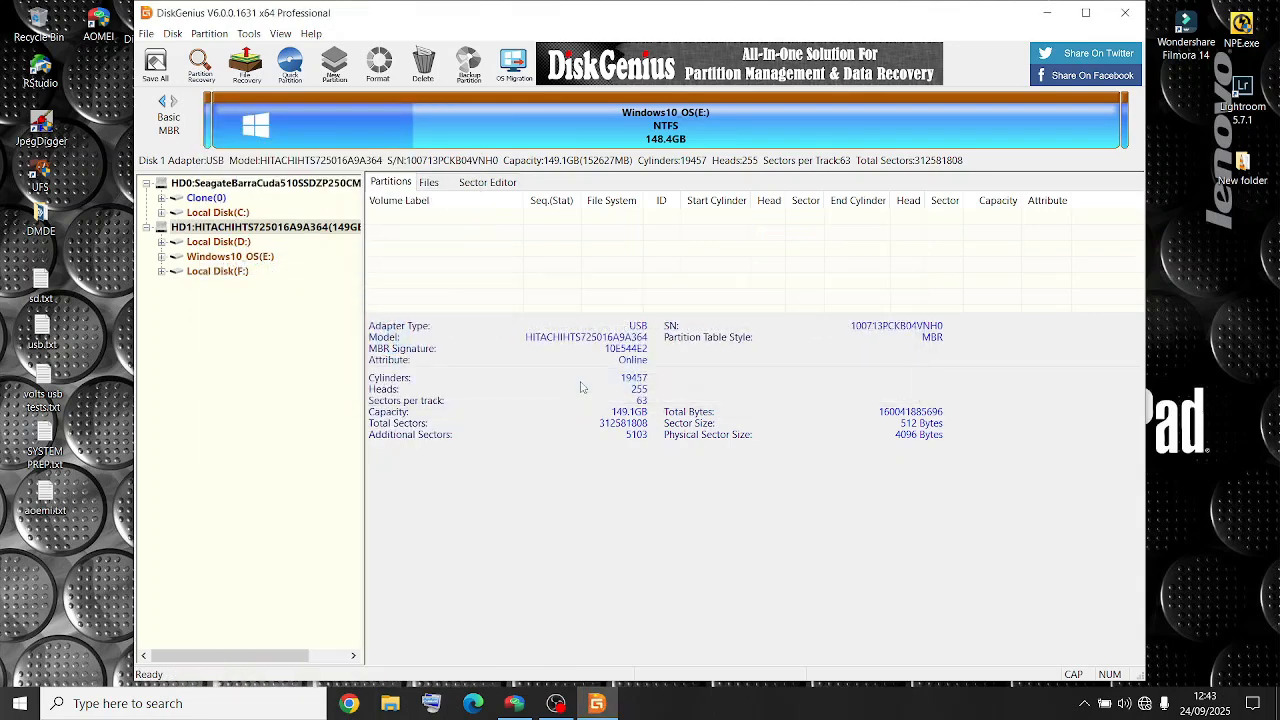
- Create a new primary NTFS partition of 149 GB filling the disk's free space
right_click(252, 227)
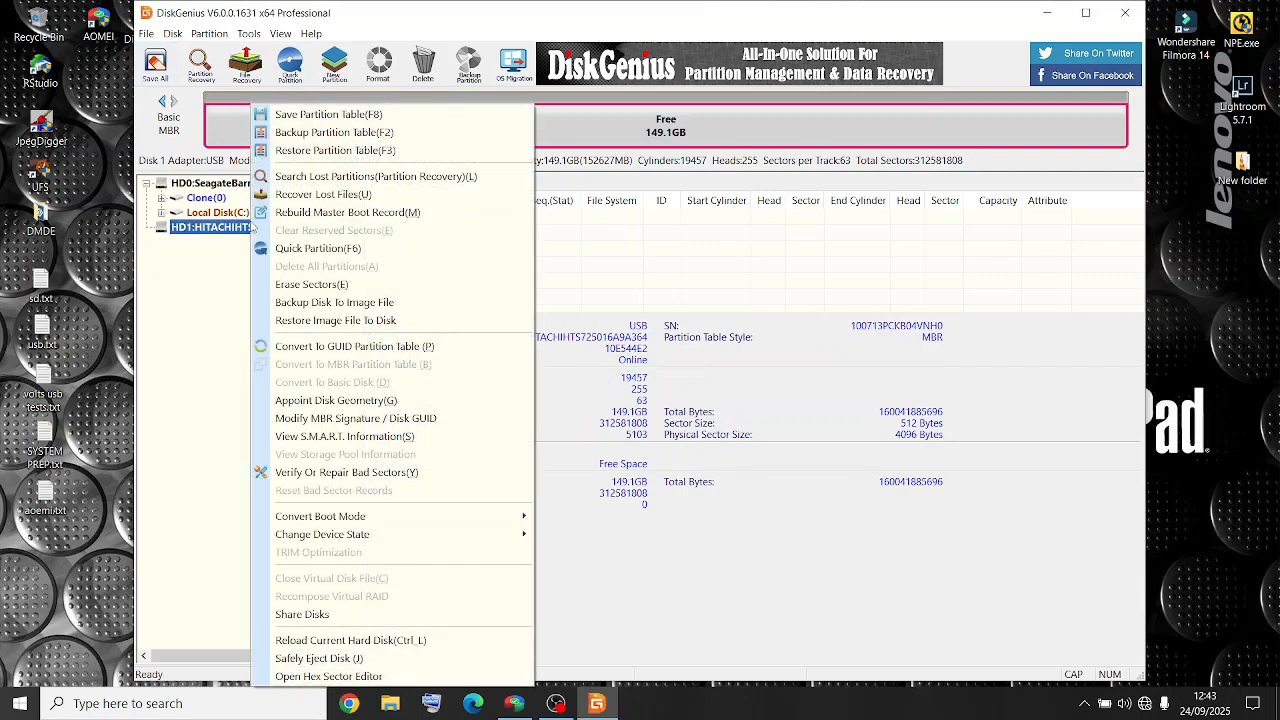
right_click(643, 127)
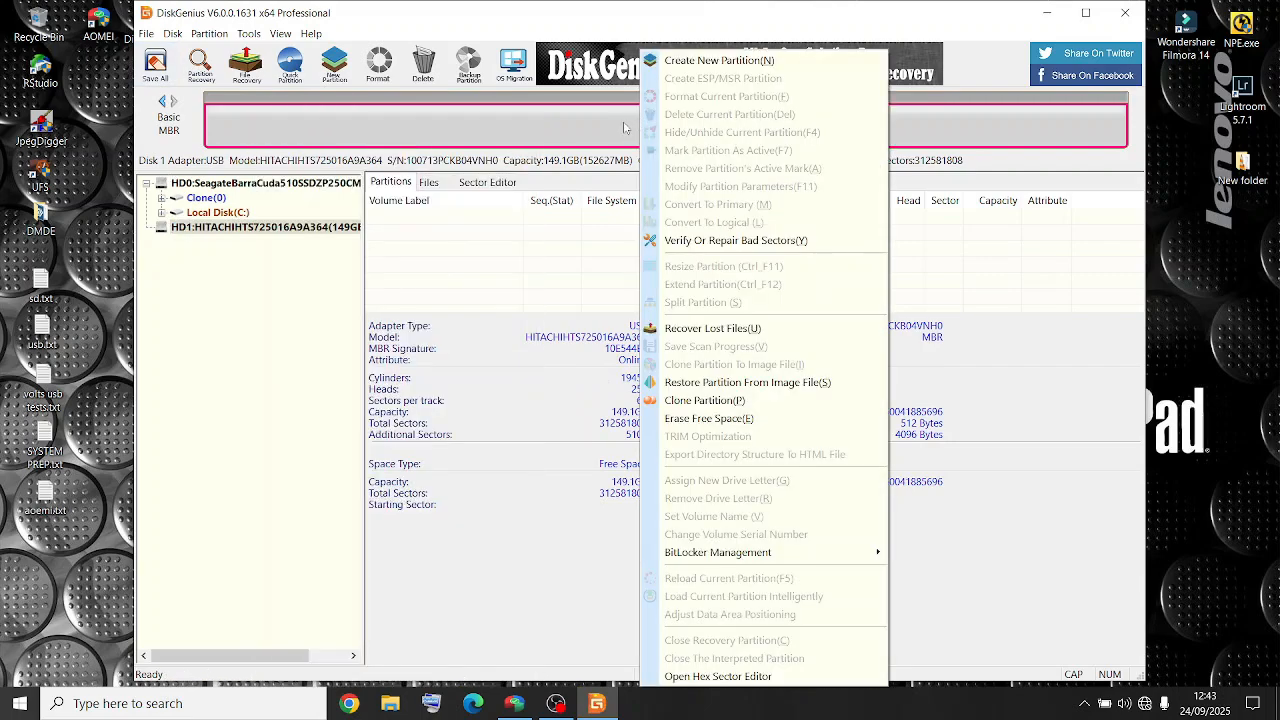
click(690, 62)
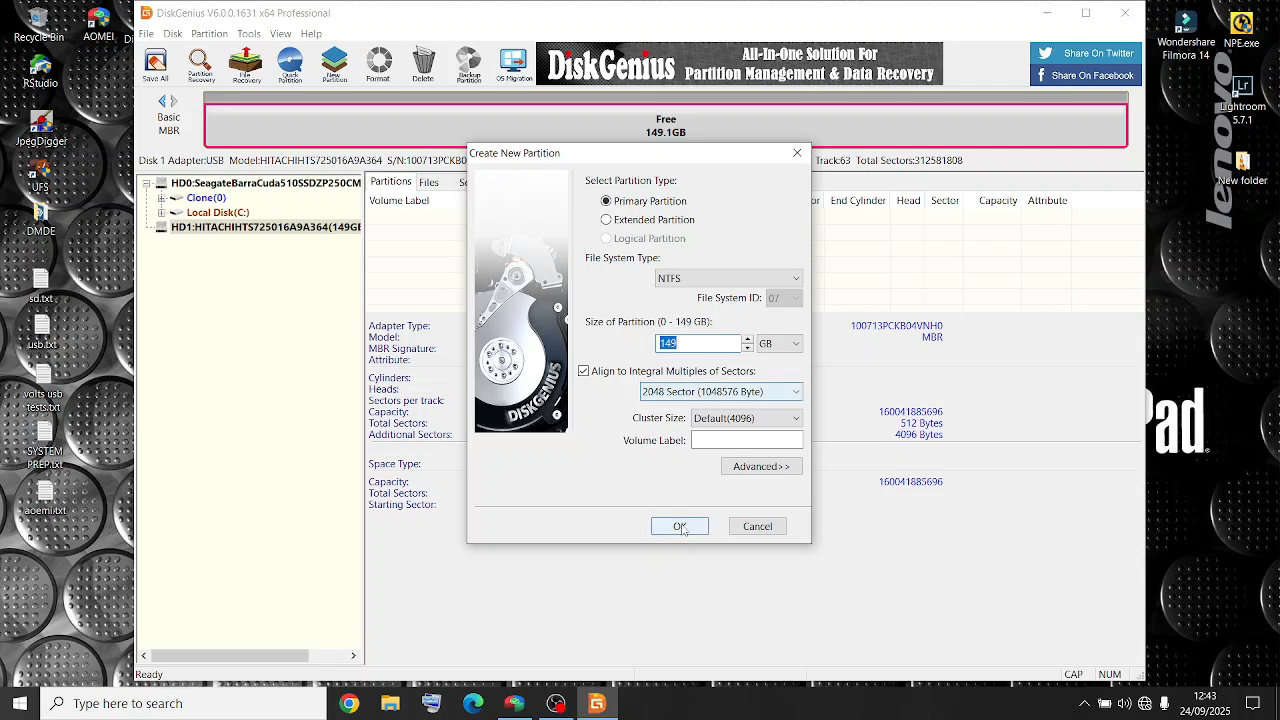
click(680, 527)
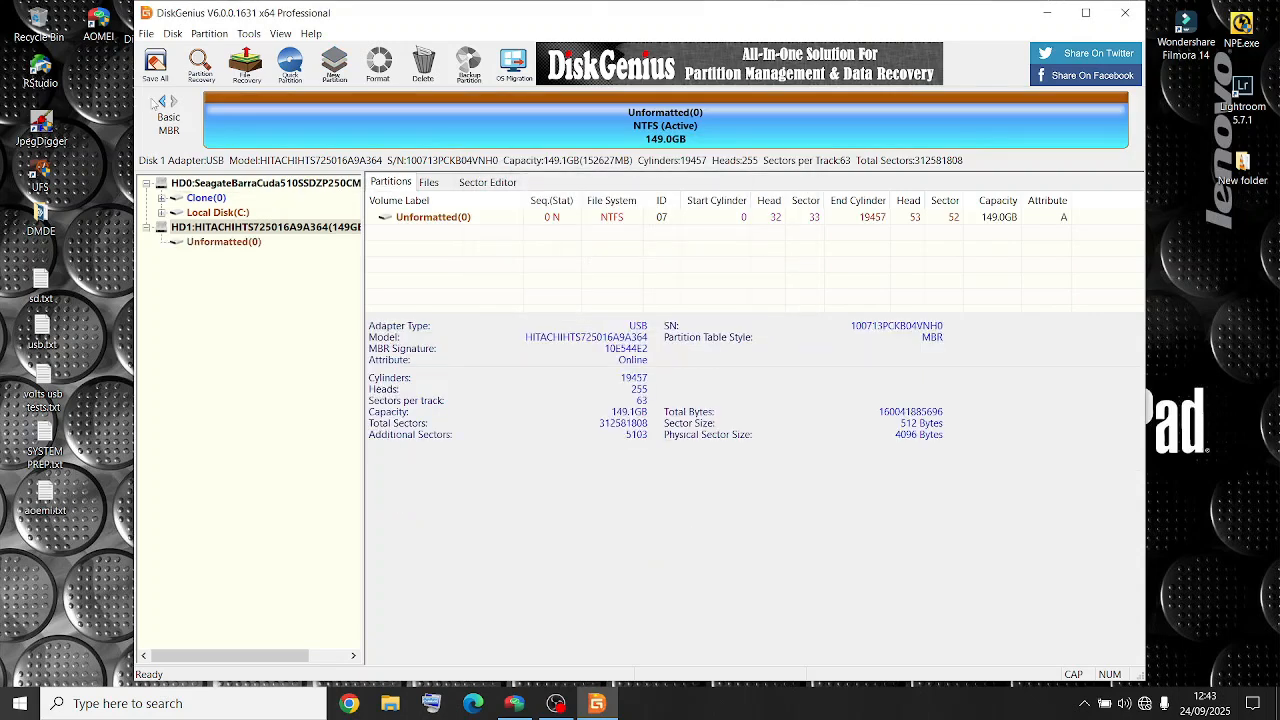
- Save all changes to write the new partition to the disk, confirming the prompt
click(157, 78)
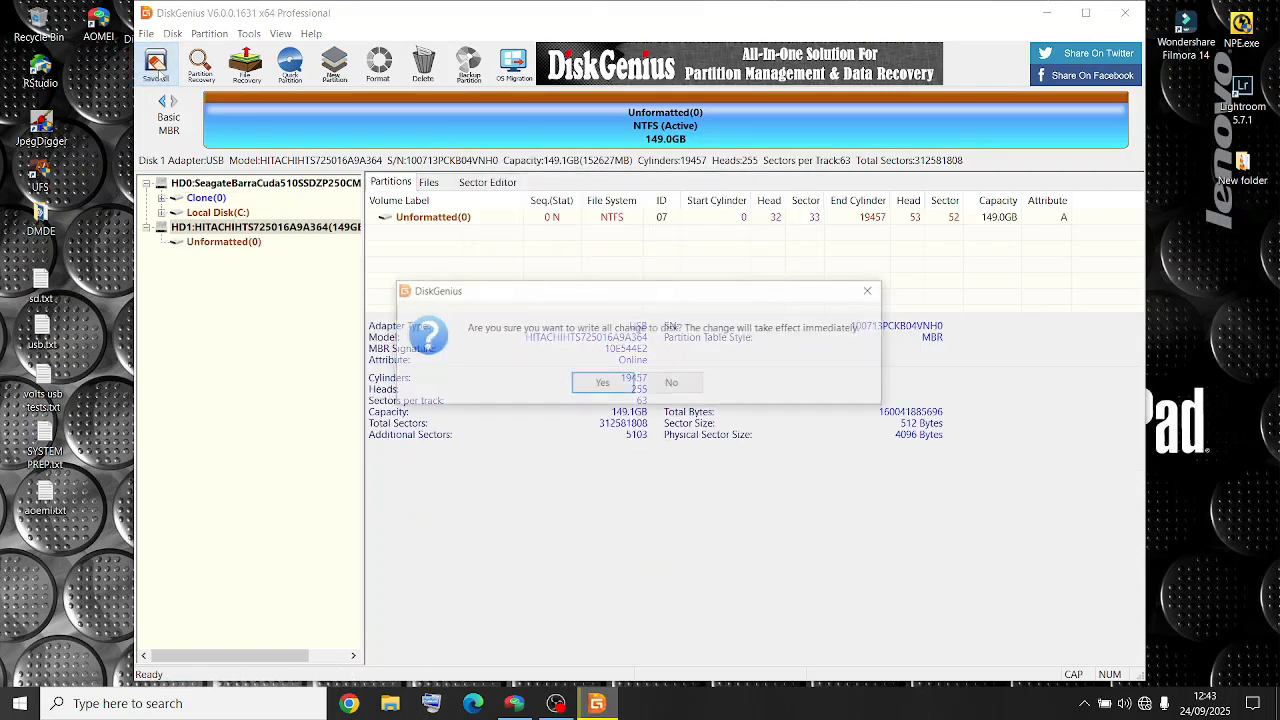
click(600, 384)
click(600, 386)
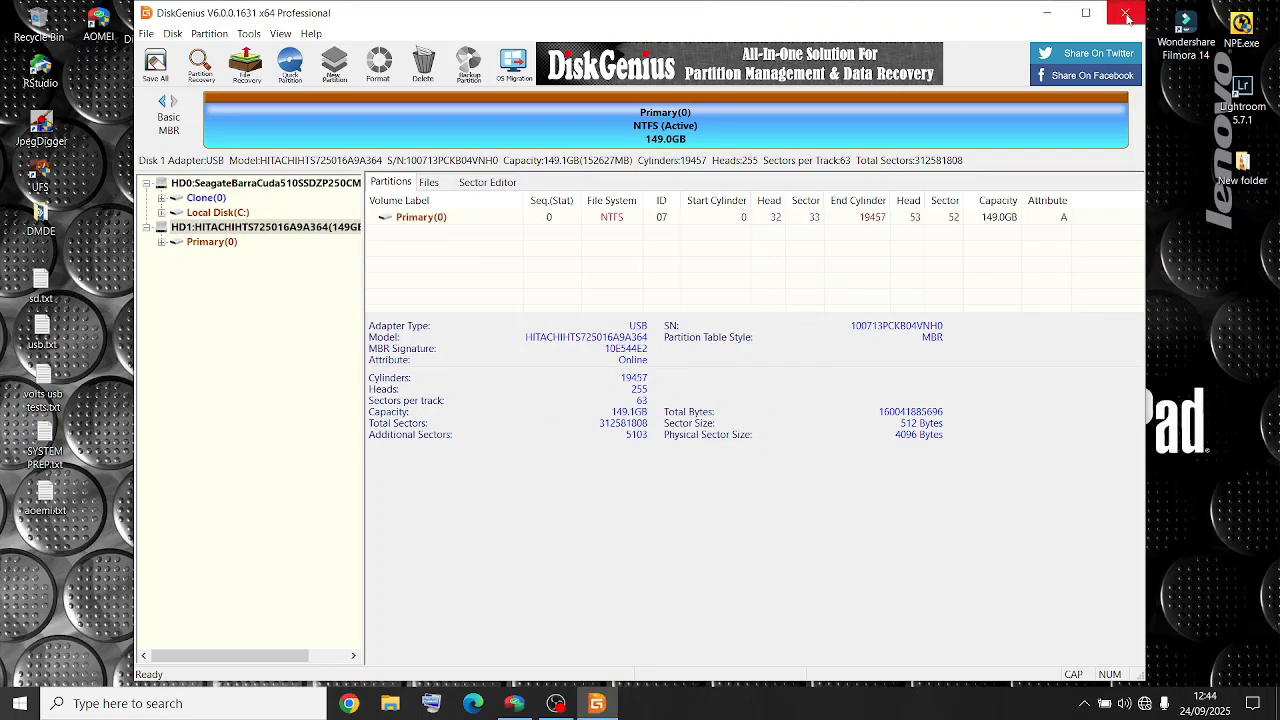
- Close DiskGenius and the empty Local Disk (D:) Explorer window
click(1127, 17)
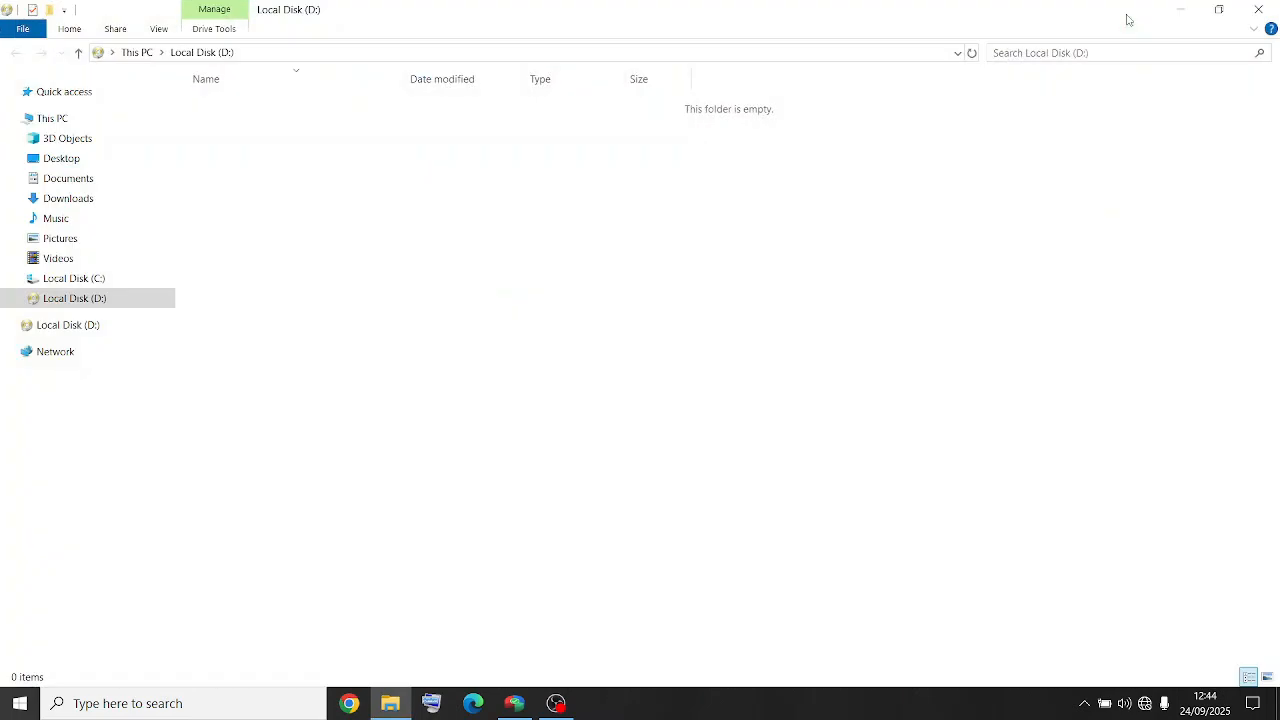
click(1256, 8)
click(778, 397)
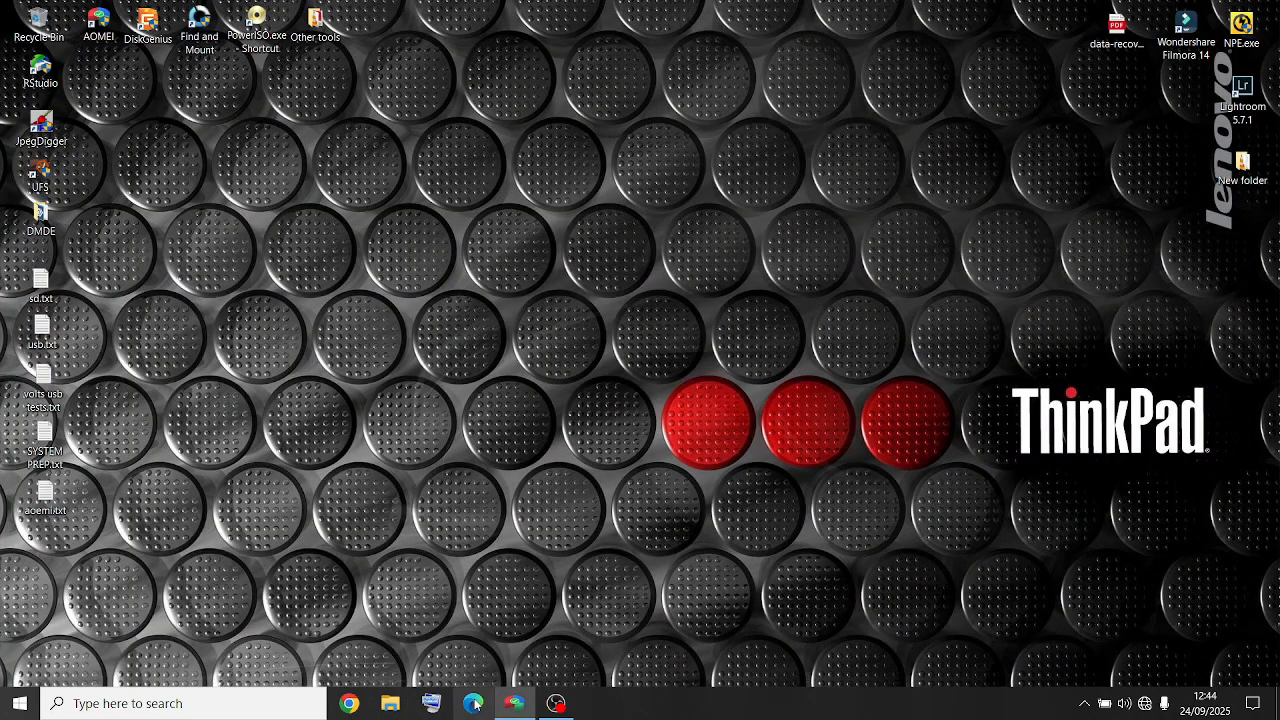
- Refresh the disk list in AOMEI Partition Assistant and open the Partition Recovery wizard
click(510, 704)
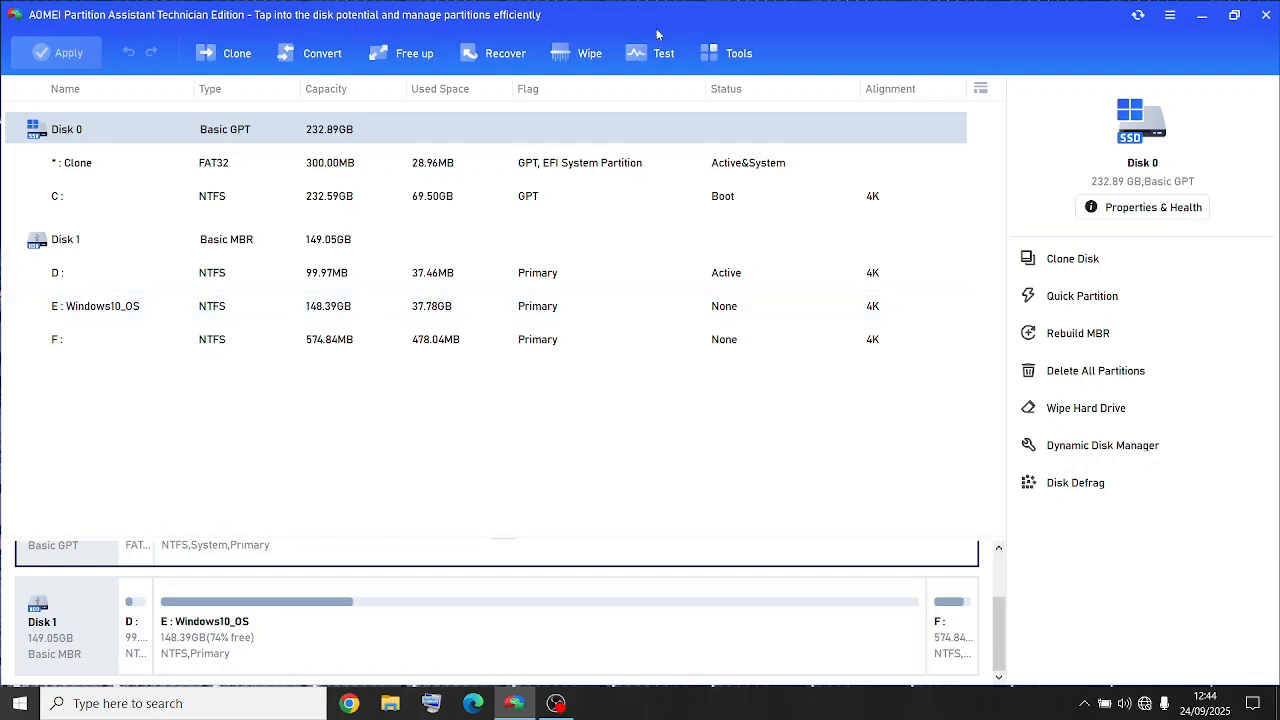
click(1136, 19)
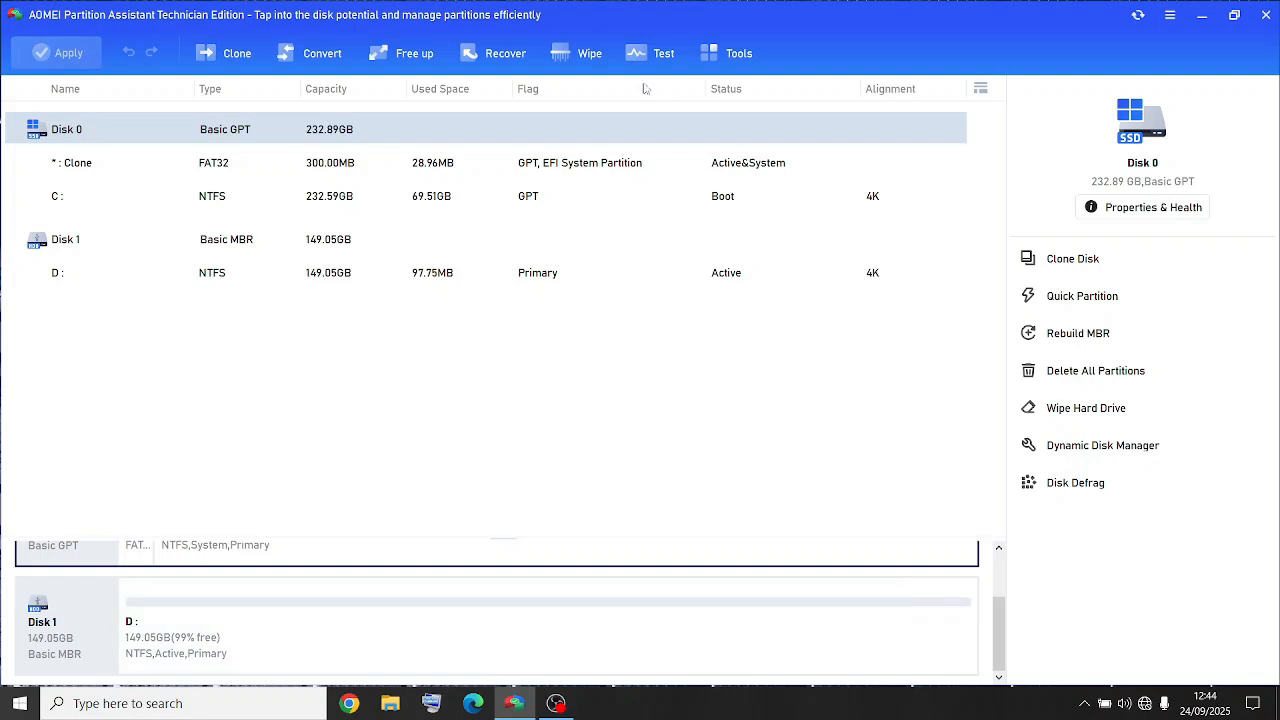
click(497, 58)
click(533, 95)
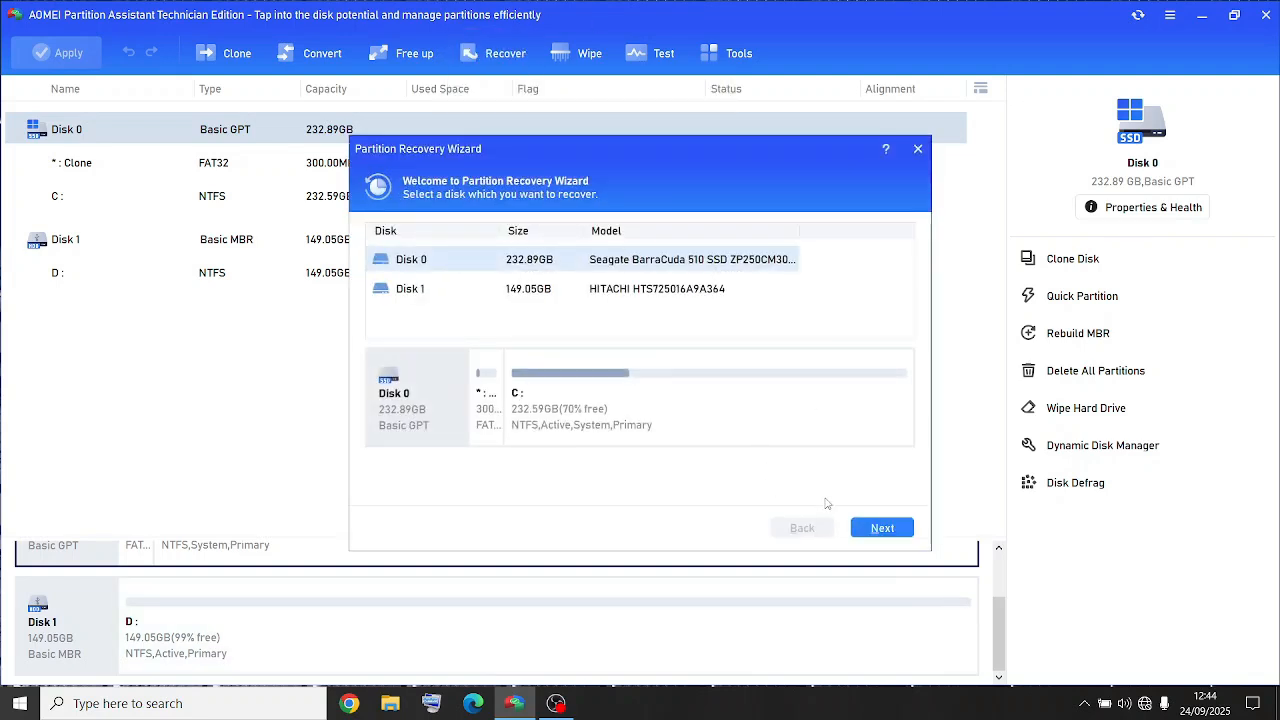
- Select Disk 1, the HITACHI drive, in the wizard and run the default Fast Search
click(609, 283)
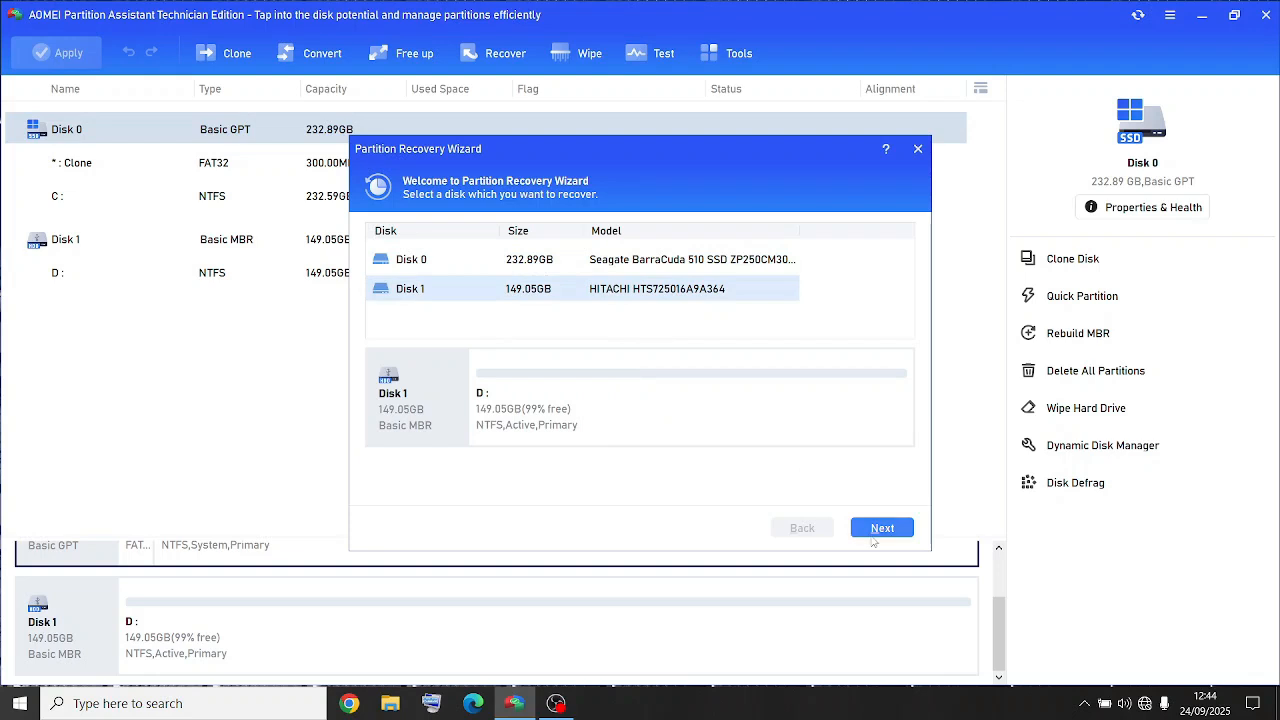
click(876, 530)
click(893, 532)
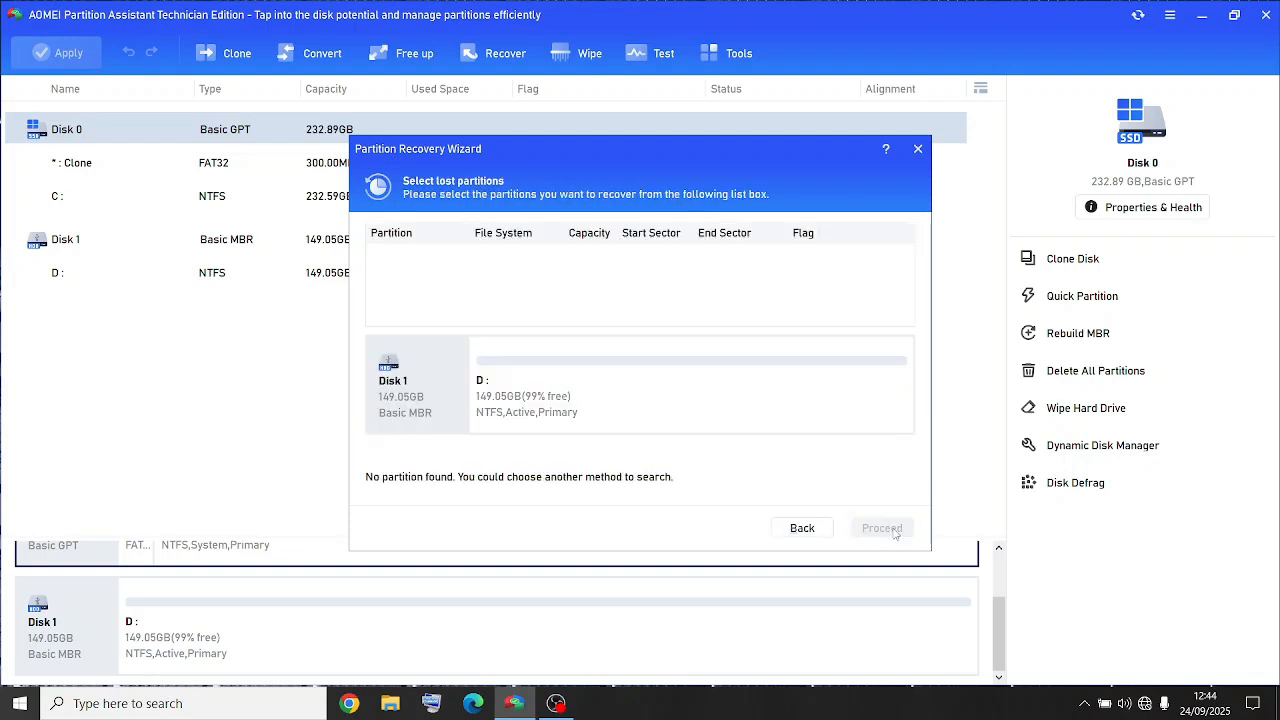
- Go back to the search method page and start a Full Search of the disk instead
click(824, 536)
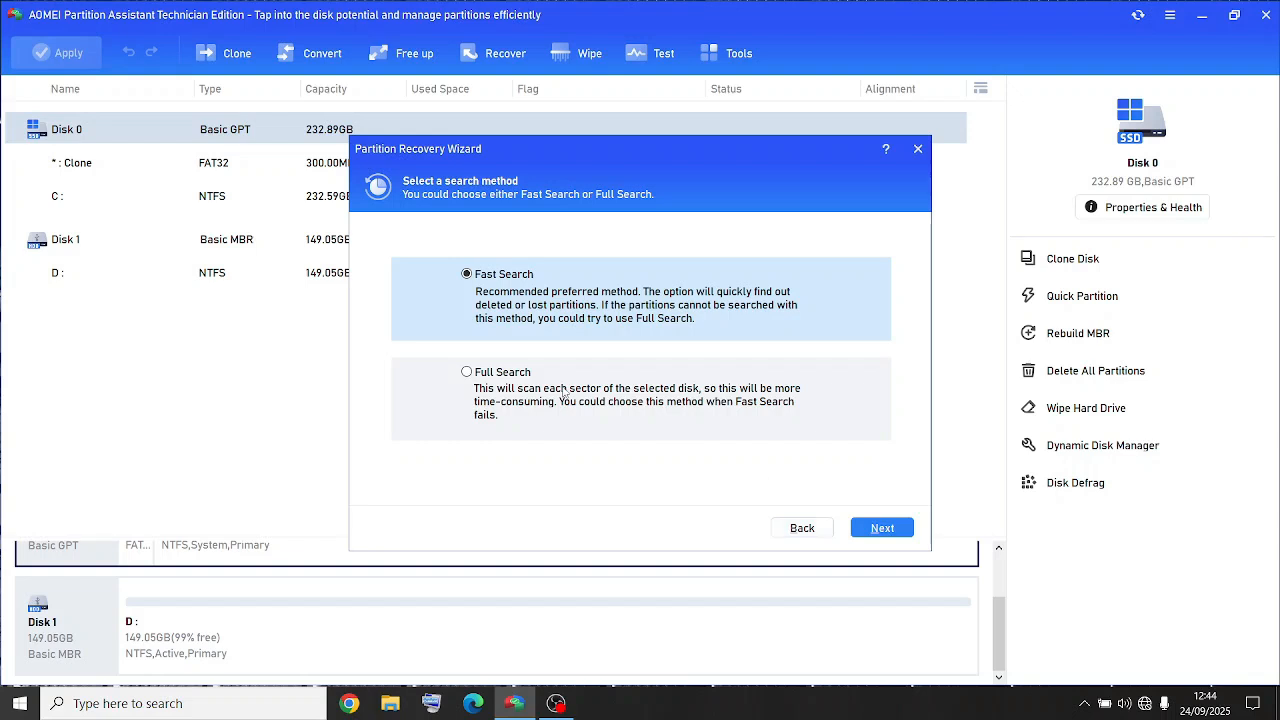
click(467, 373)
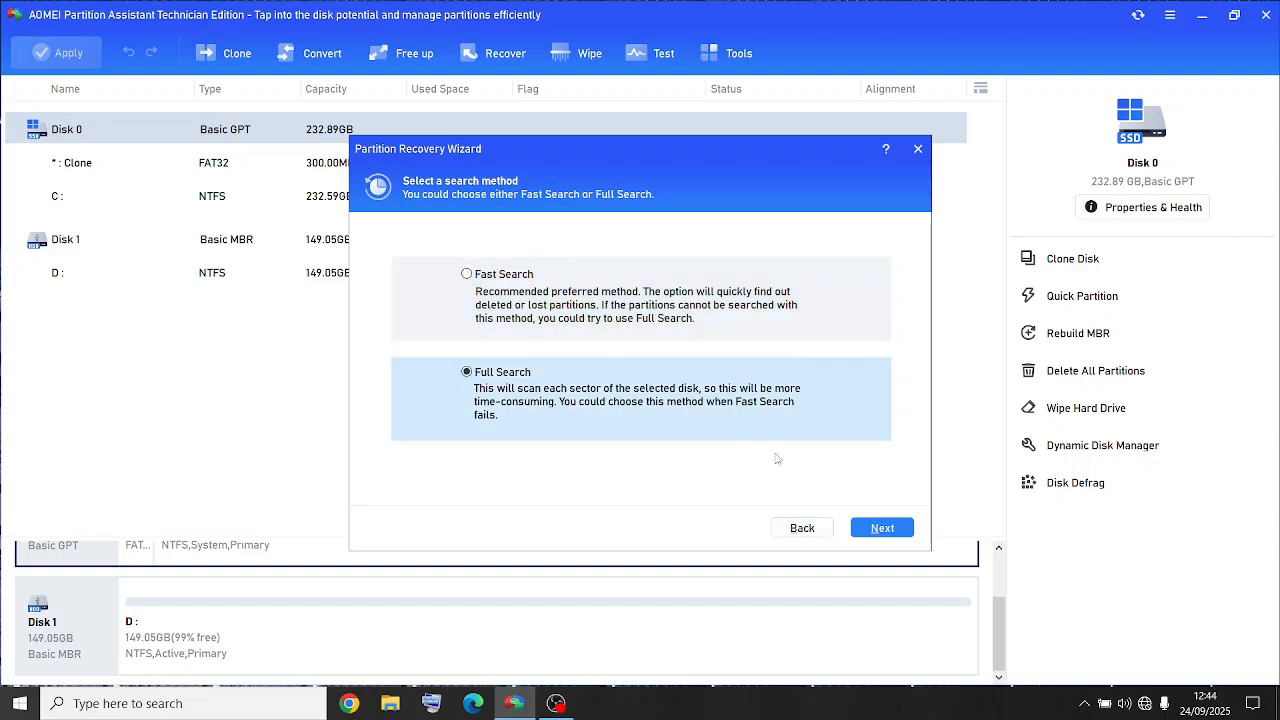
click(867, 526)
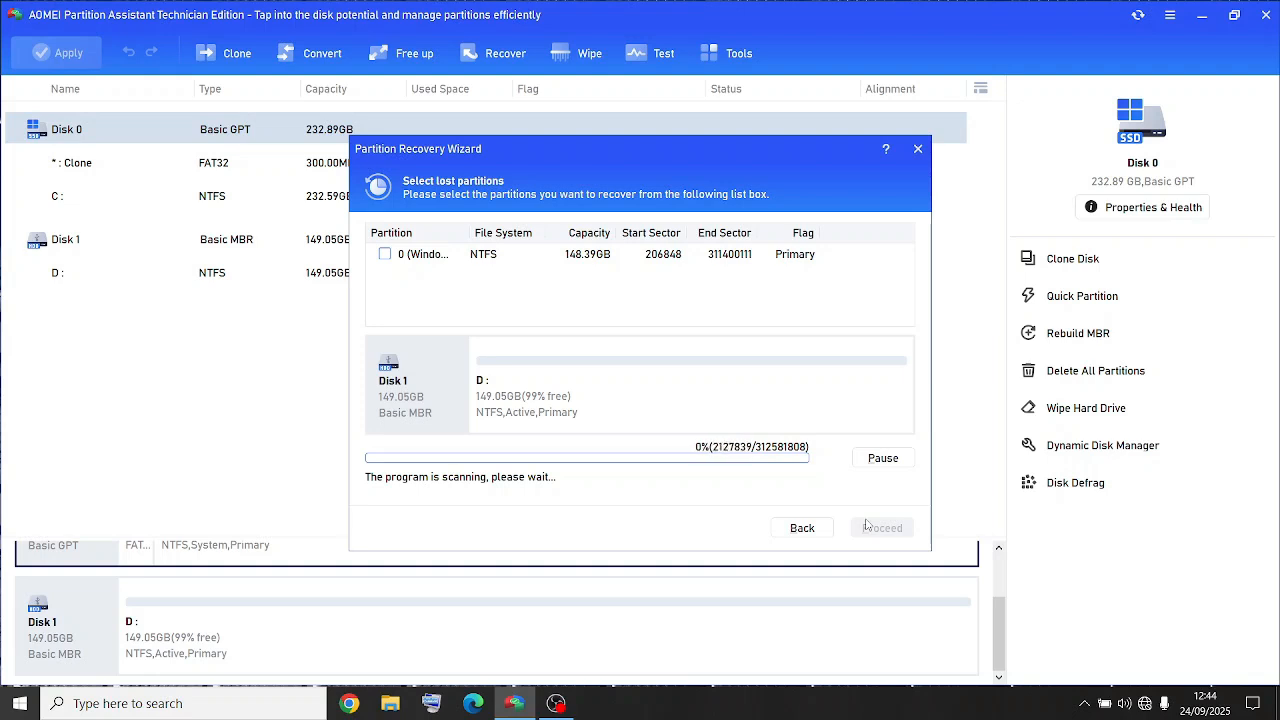
click(558, 705)
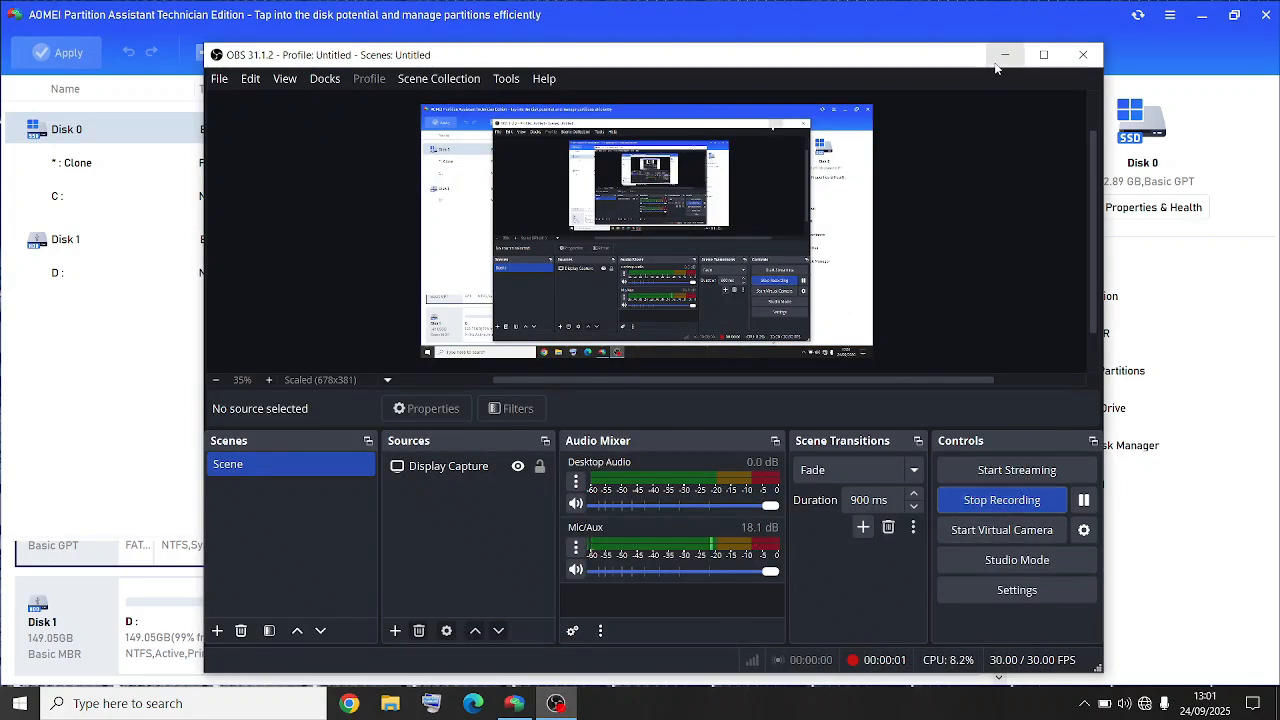
click(997, 63)
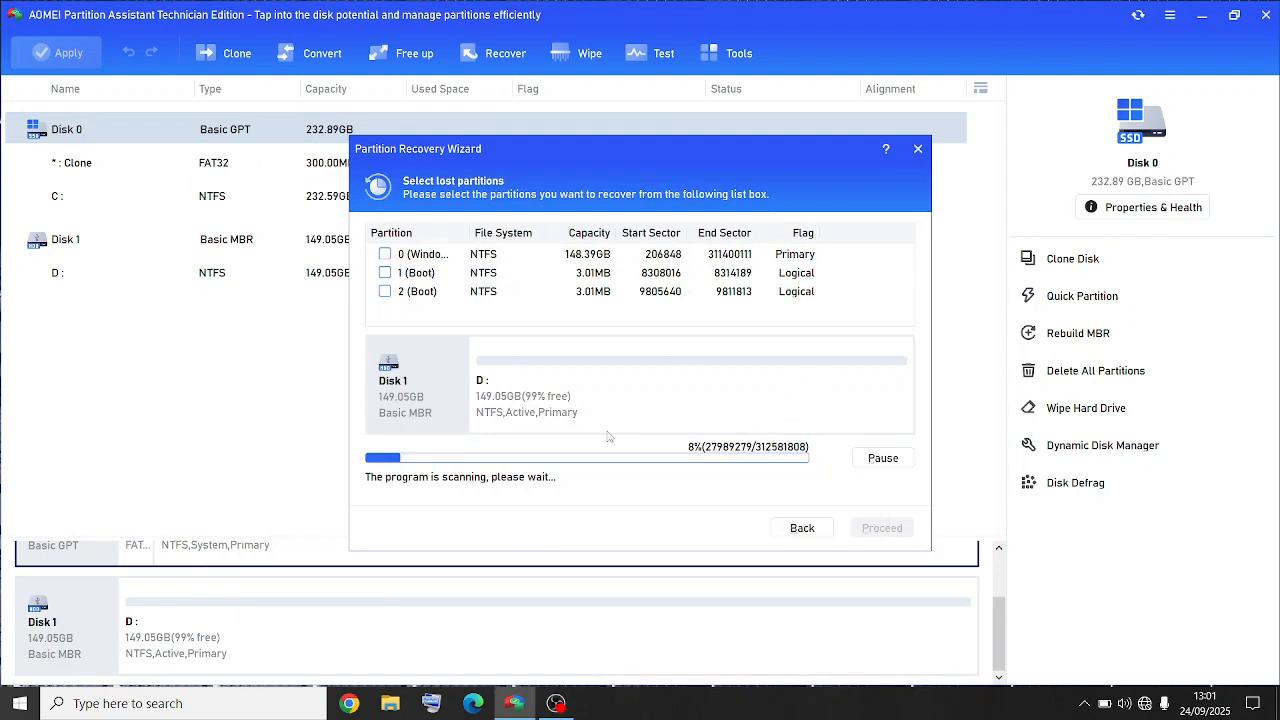